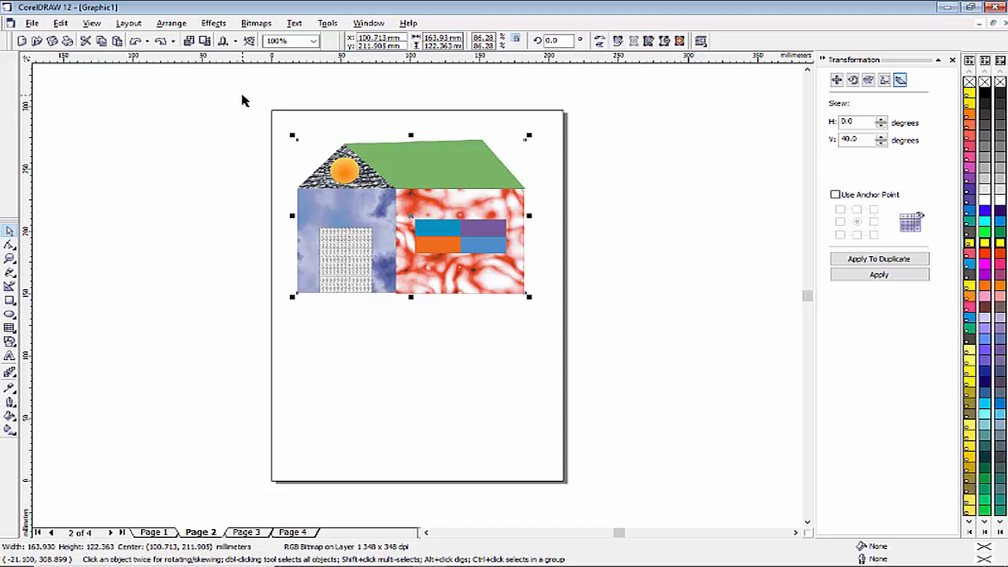
click(224, 26)
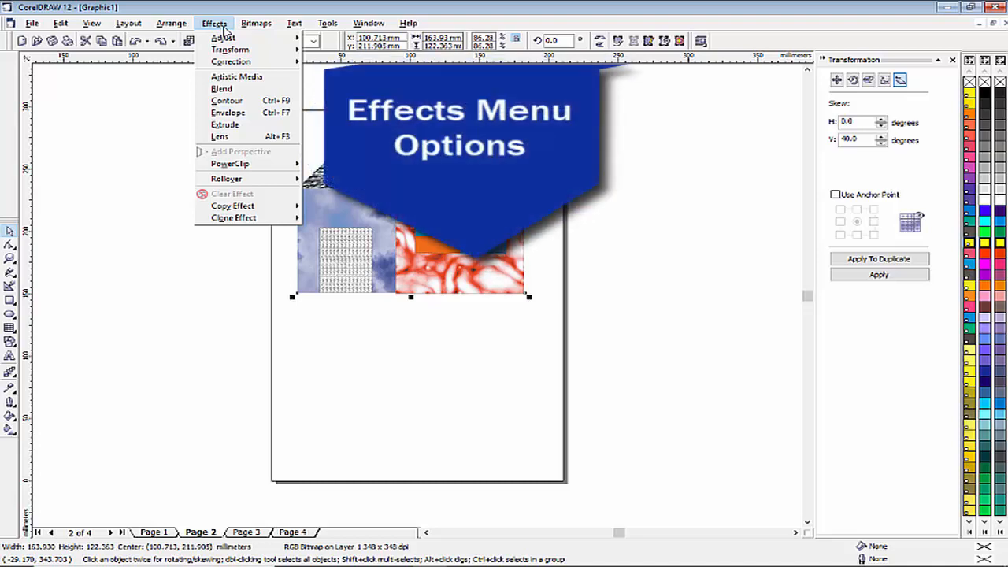
mouse_move(224, 37)
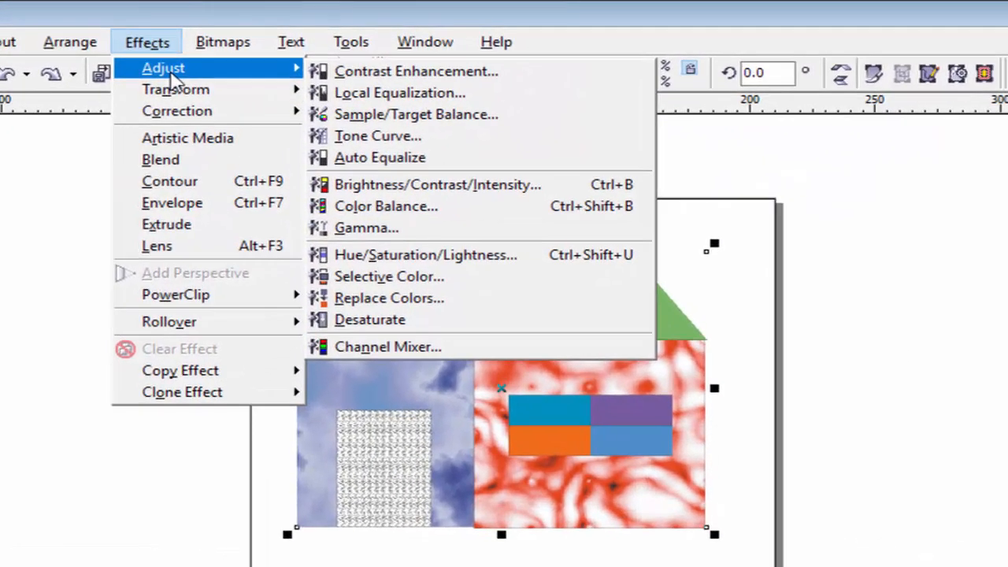
mouse_move(173, 91)
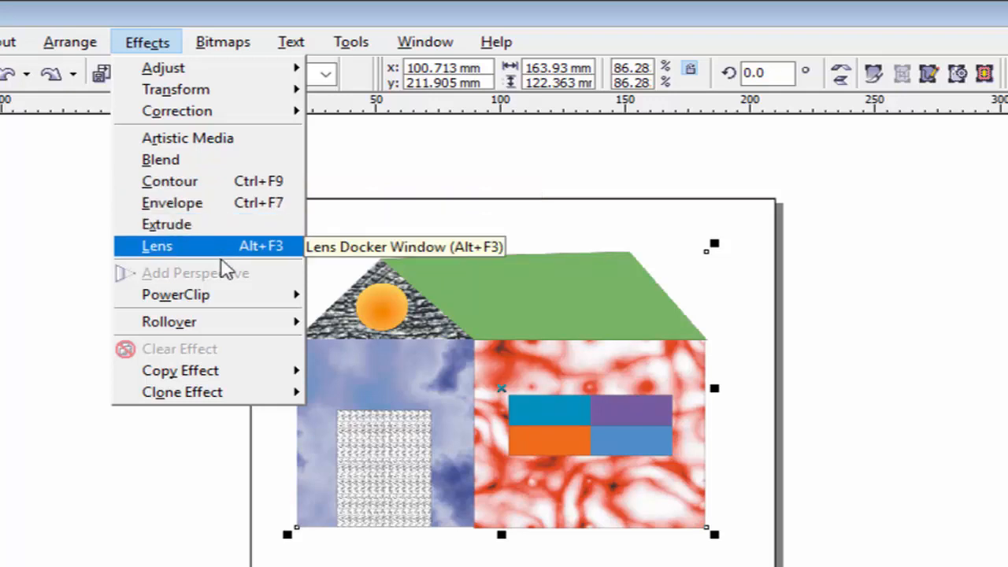
mouse_move(222, 307)
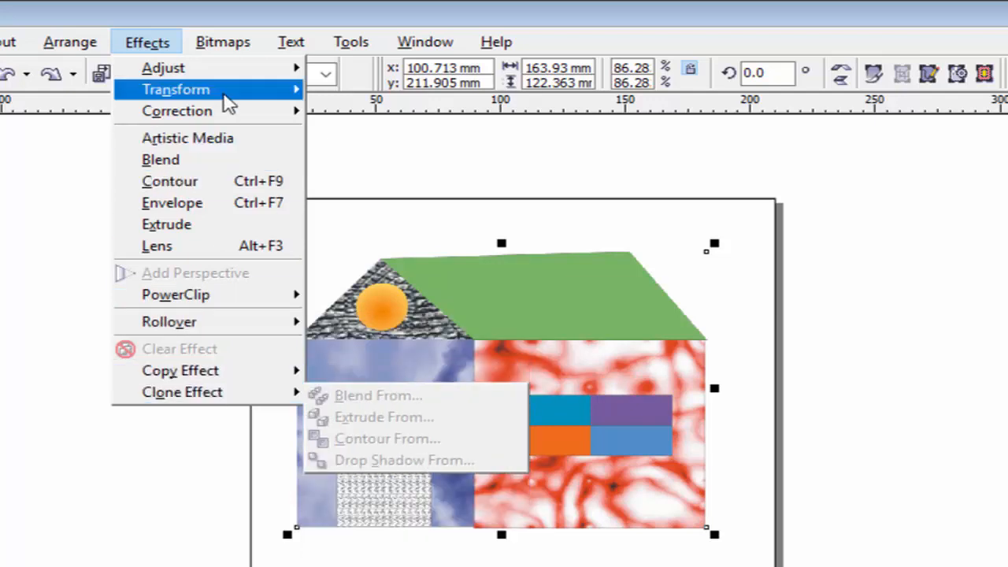
mouse_move(234, 76)
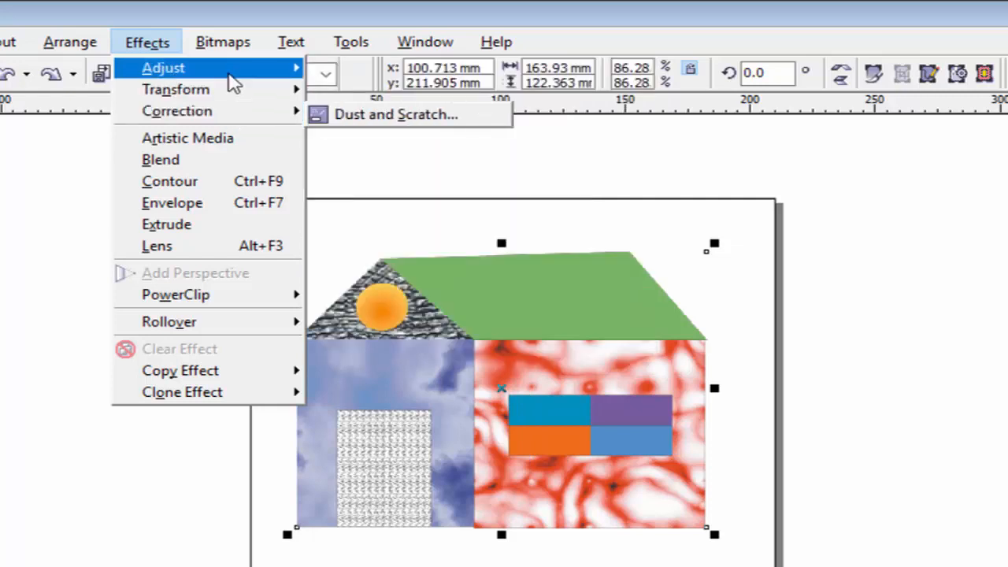
mouse_move(234, 93)
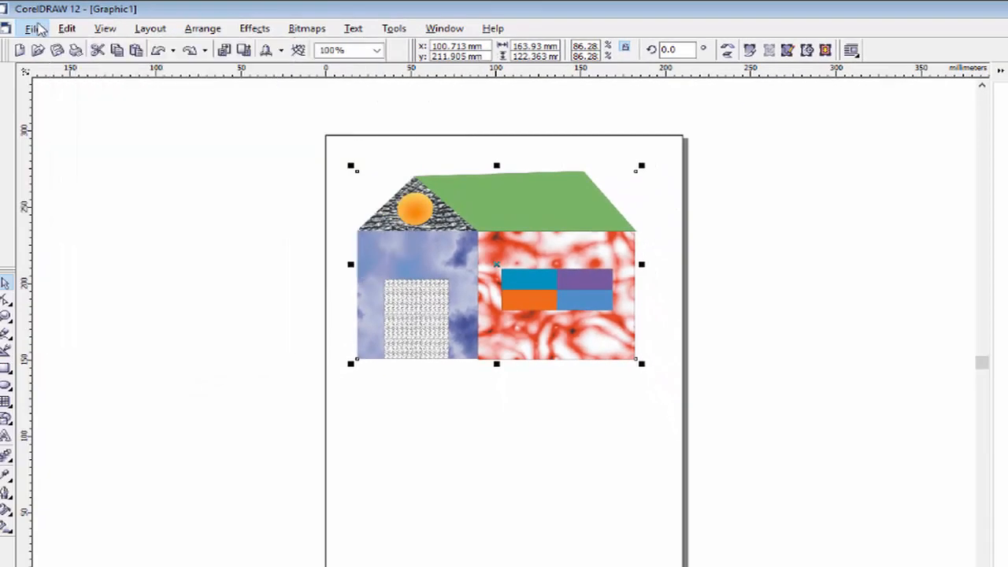
click(33, 28)
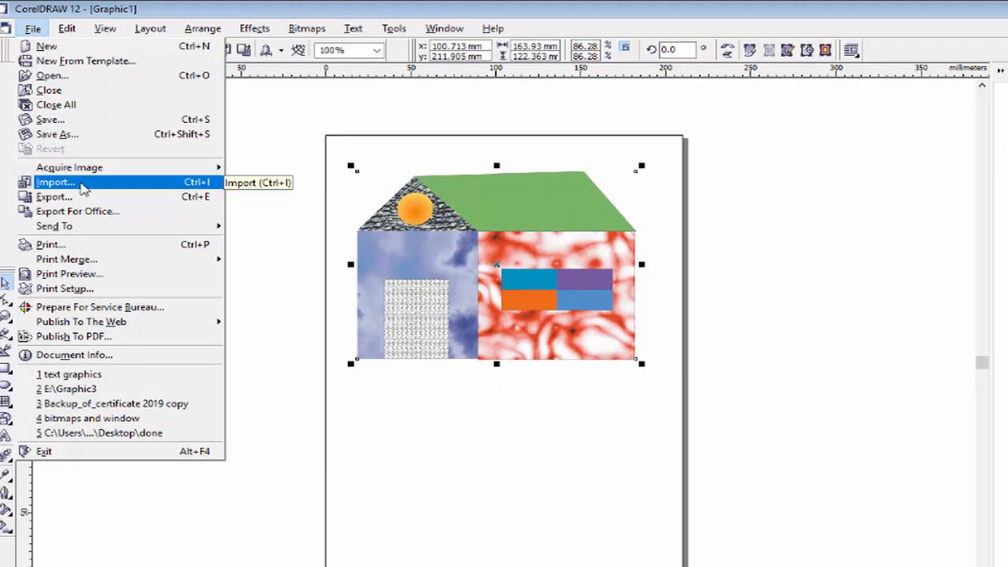
click(79, 182)
click(536, 247)
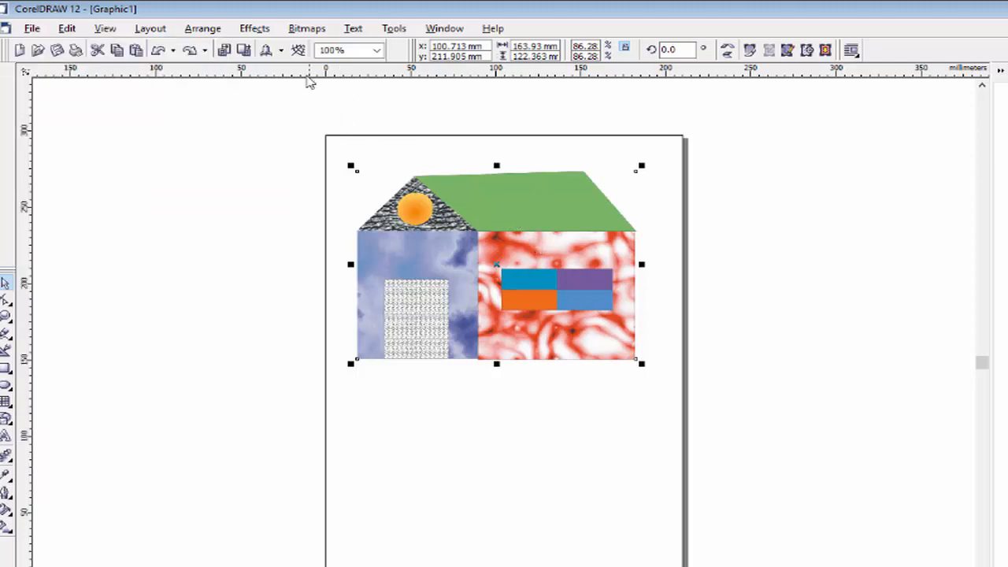
Start a Contrast Enhancement on the house bitmap and raise the lower output range compression limit to 28.
click(255, 29)
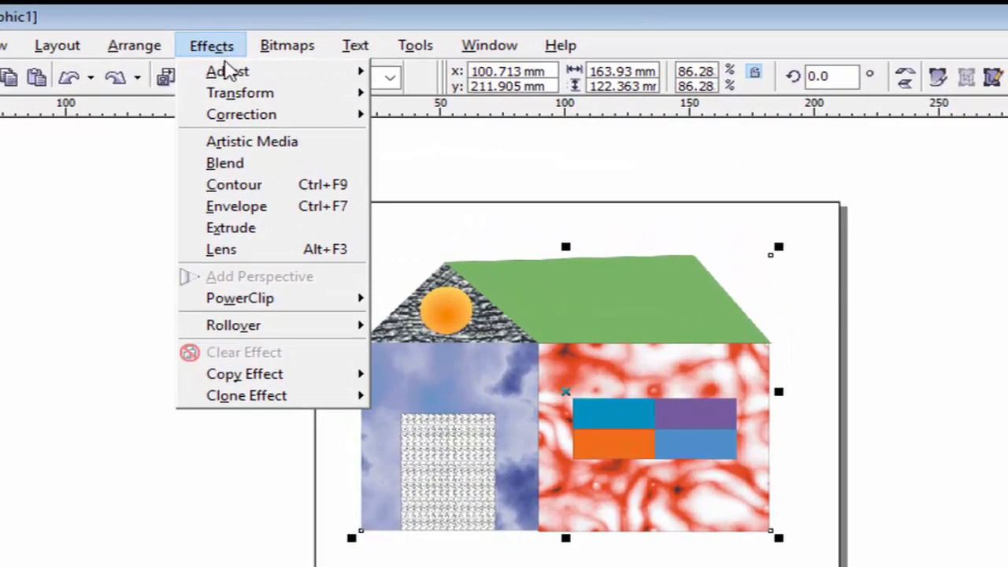
mouse_move(230, 73)
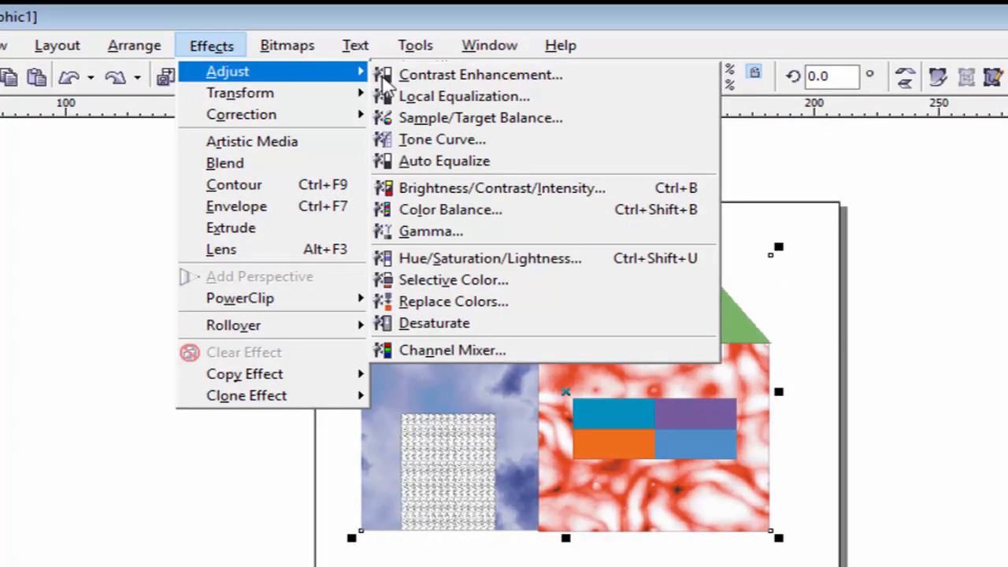
click(432, 76)
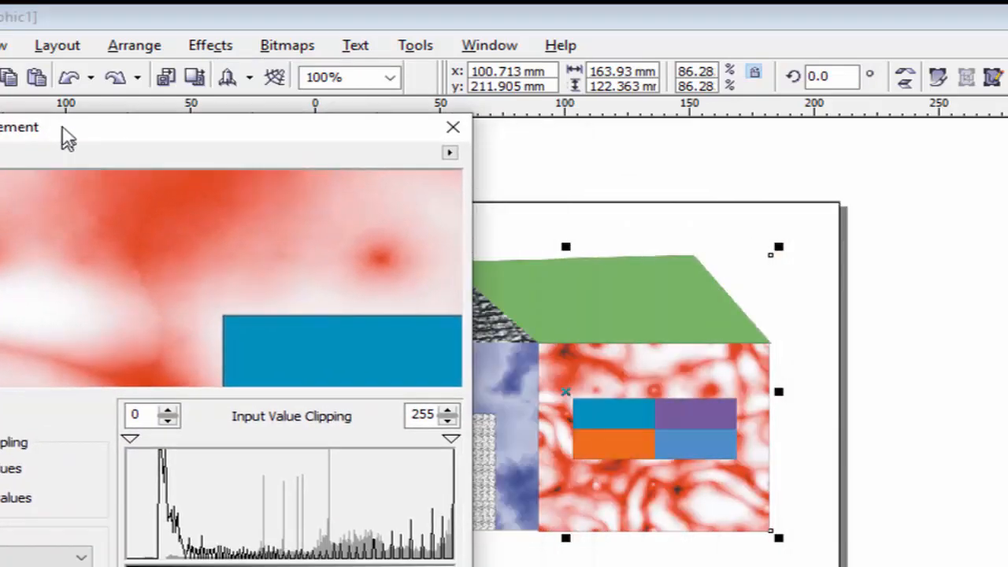
drag(67, 138, 114, 126)
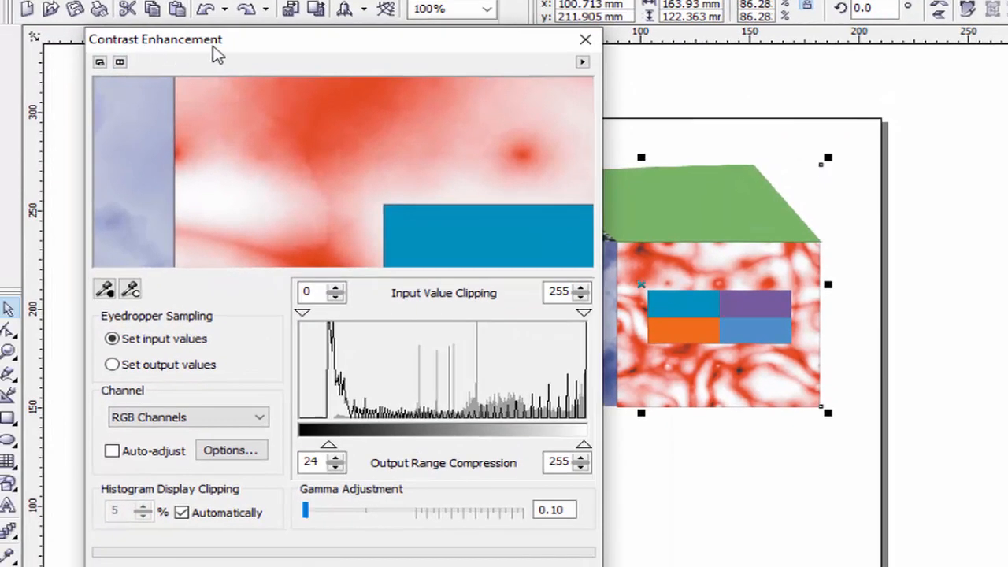
drag(241, 39, 194, 12)
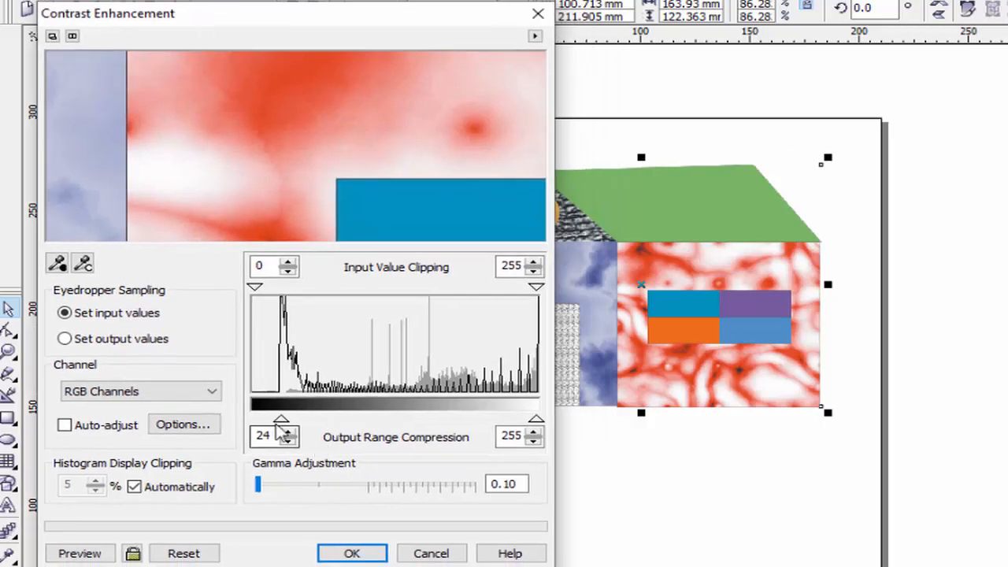
mouse_move(282, 419)
mouse_down()
mouse_move(314, 425)
mouse_move(285, 420)
mouse_up()
click(211, 397)
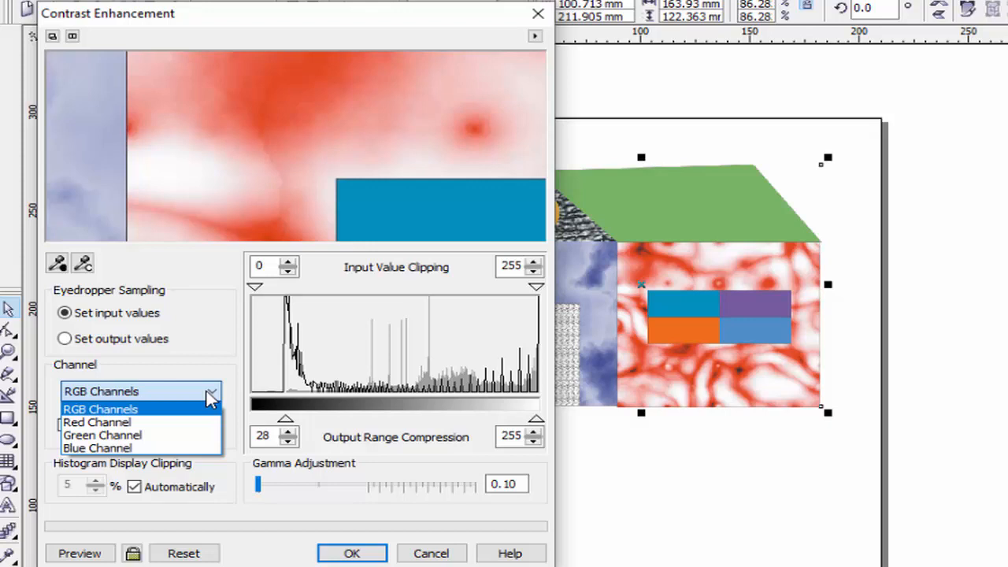
click(211, 396)
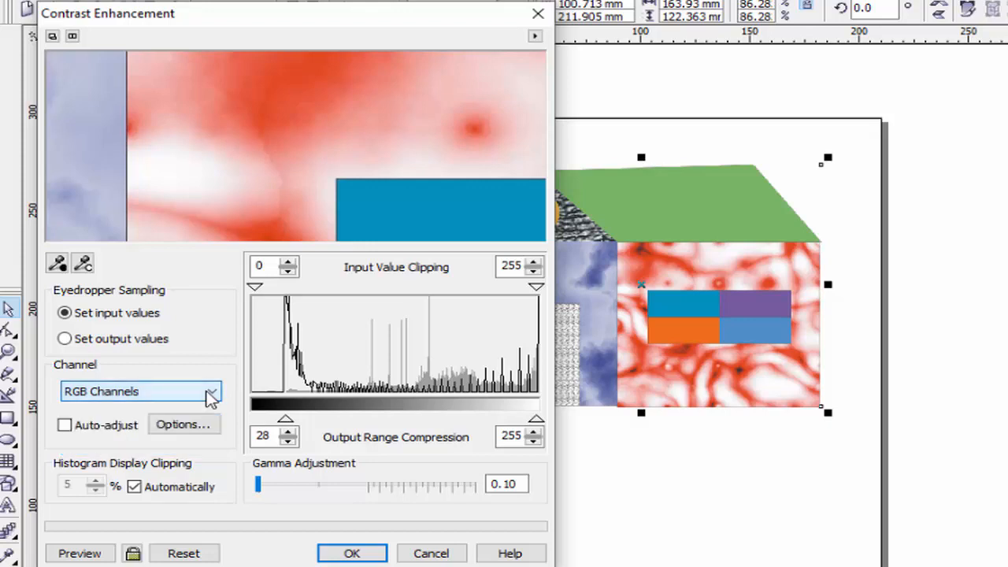
click(211, 397)
click(211, 396)
click(211, 396)
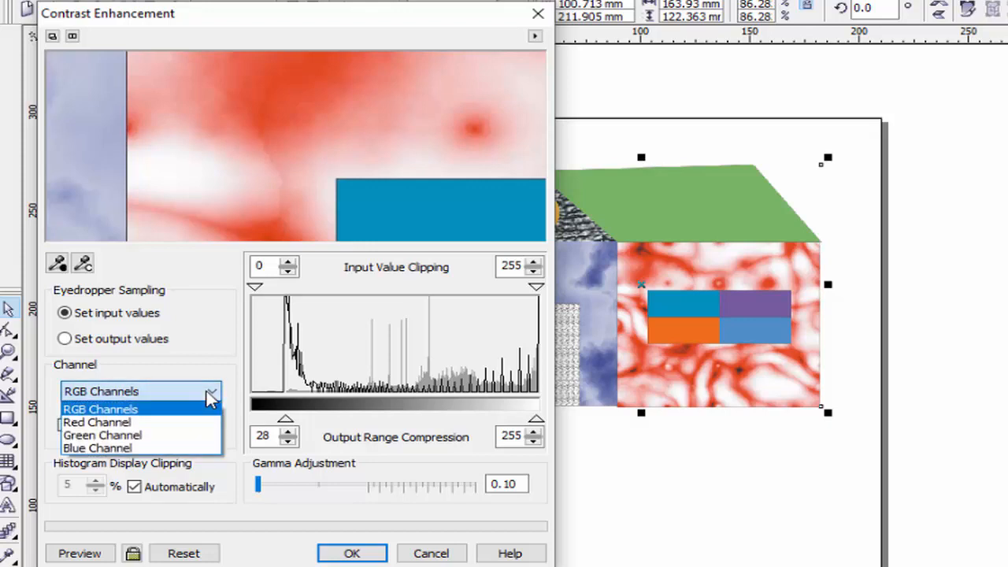
click(211, 396)
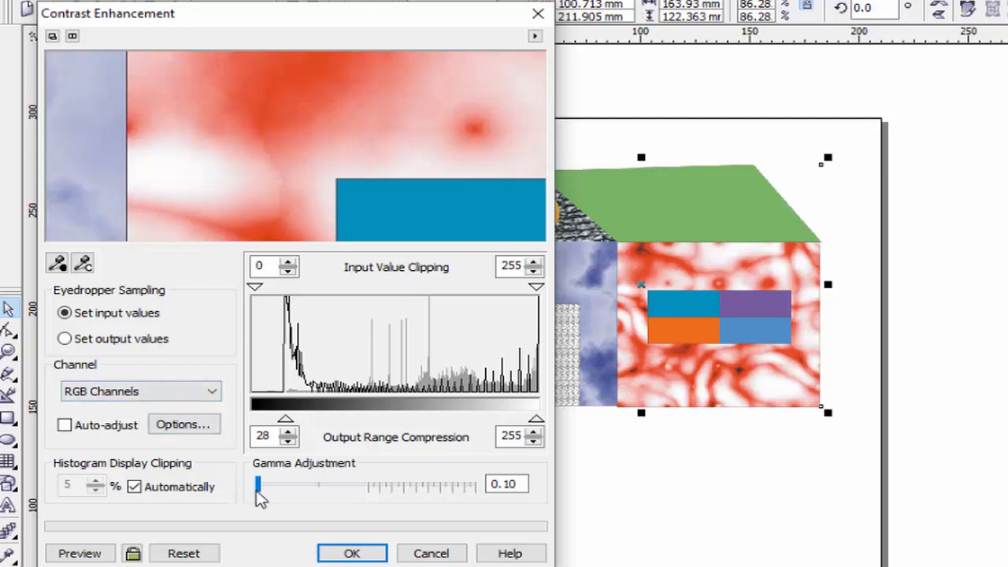
Set the gamma adjustment to 0.23, preview the result and apply the contrast enhancement to the house bitmap.
drag(260, 485, 275, 486)
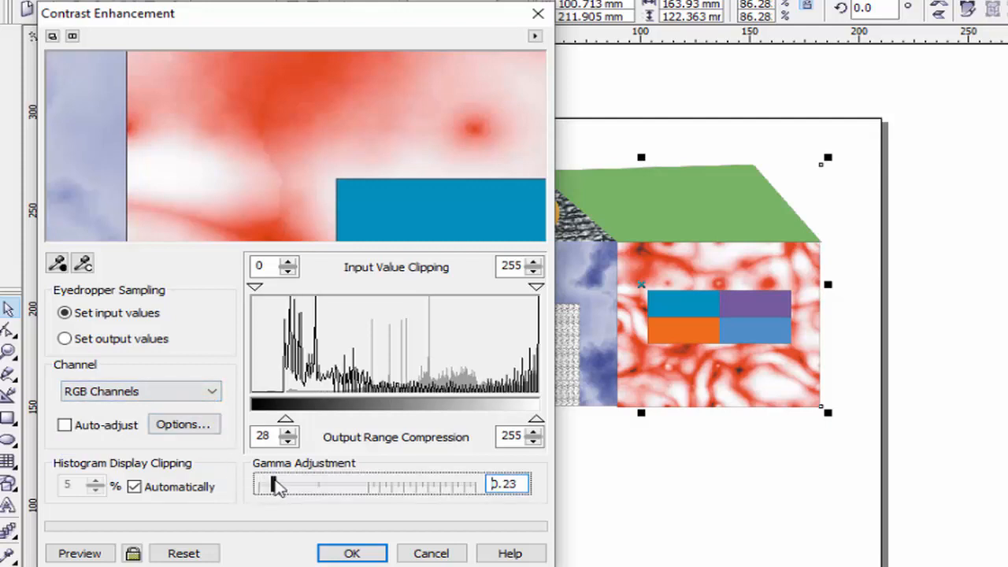
click(88, 554)
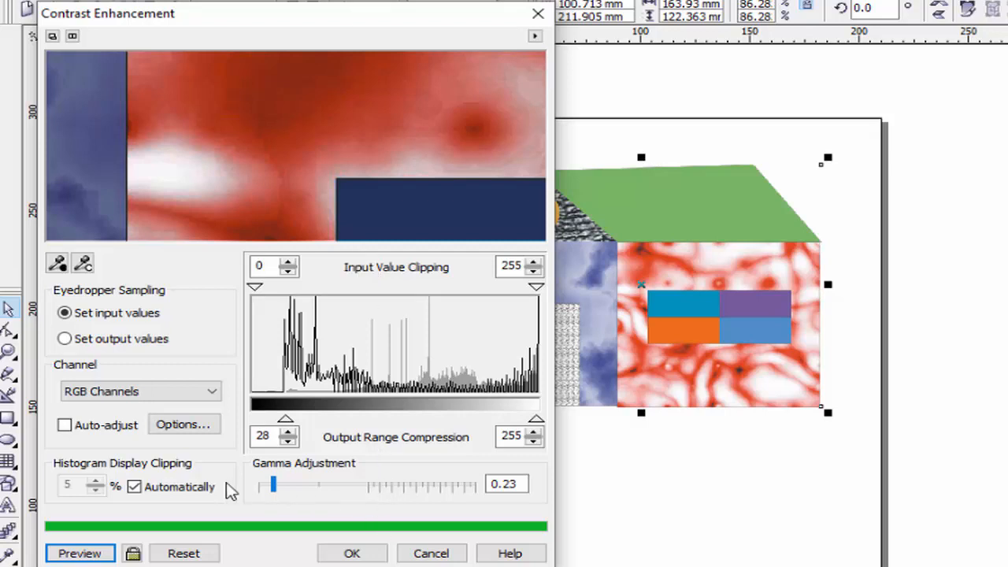
click(83, 553)
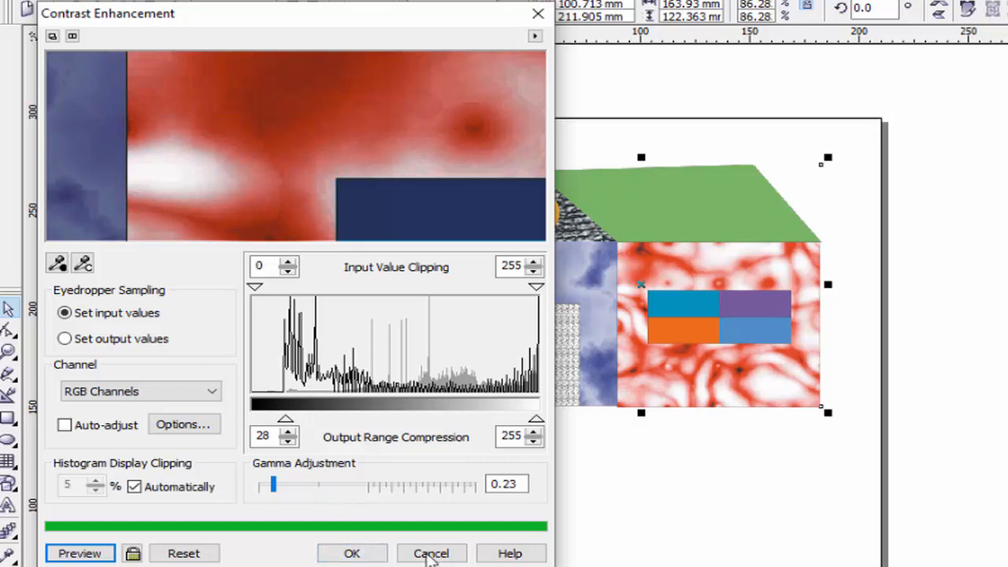
click(353, 554)
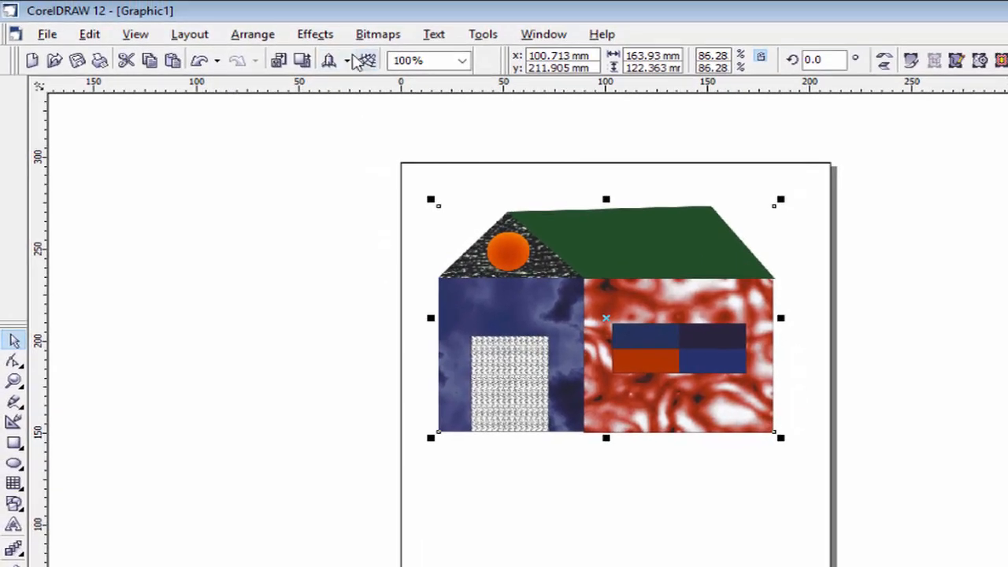
Start a Local Equalization on the house bitmap and set its linked width and height to 103.
click(315, 36)
mouse_move(376, 56)
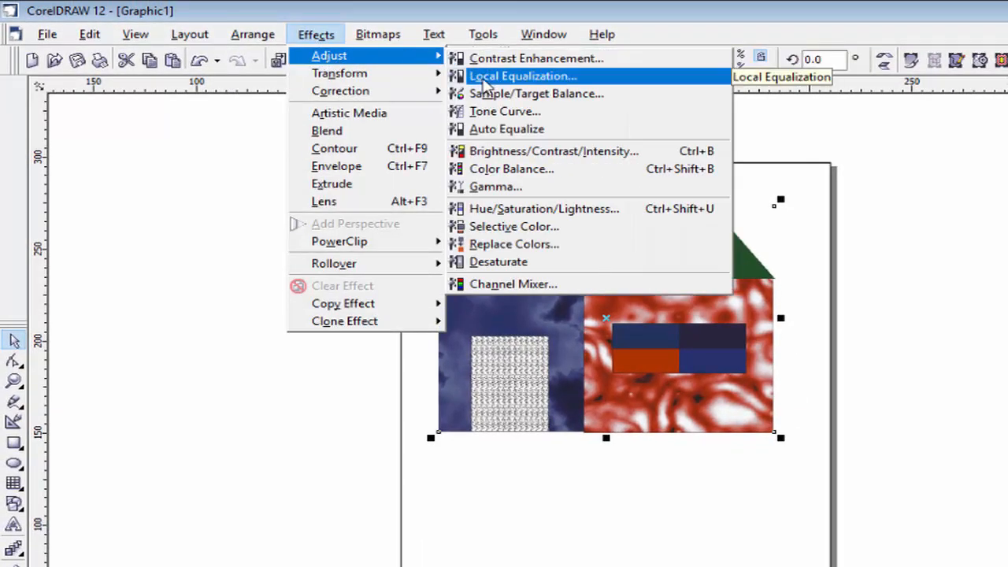
click(486, 82)
mouse_move(608, 260)
mouse_down()
mouse_move(349, 184)
mouse_move(130, 46)
mouse_up()
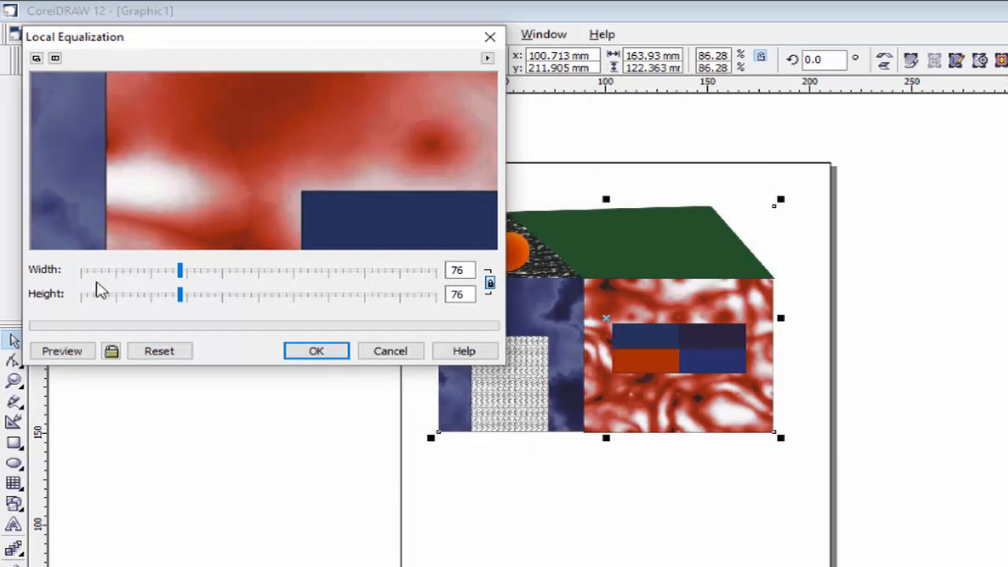
drag(180, 270, 223, 293)
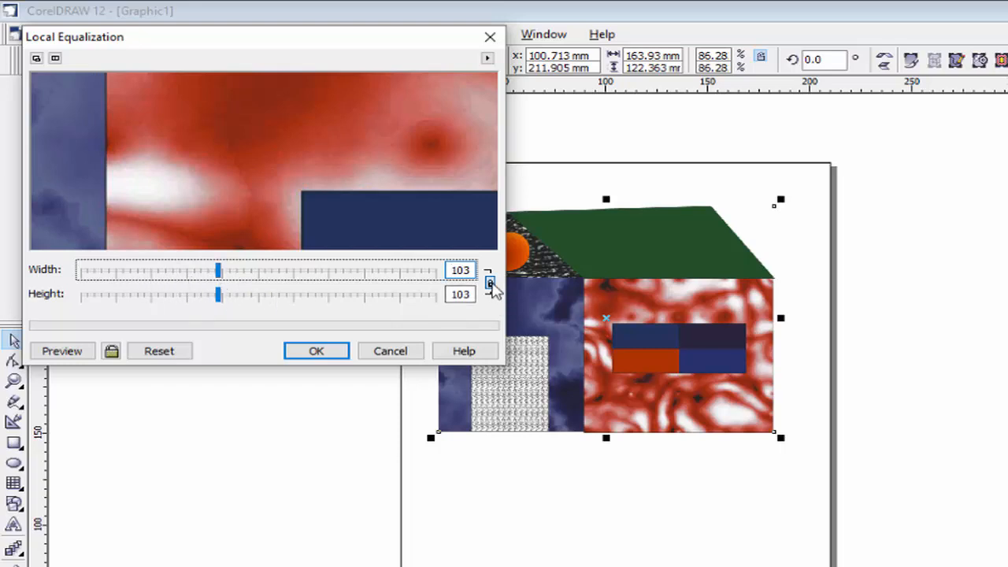
Unlink the equalization dimensions, set the width to 116 and the height to 118, and link them again.
click(490, 282)
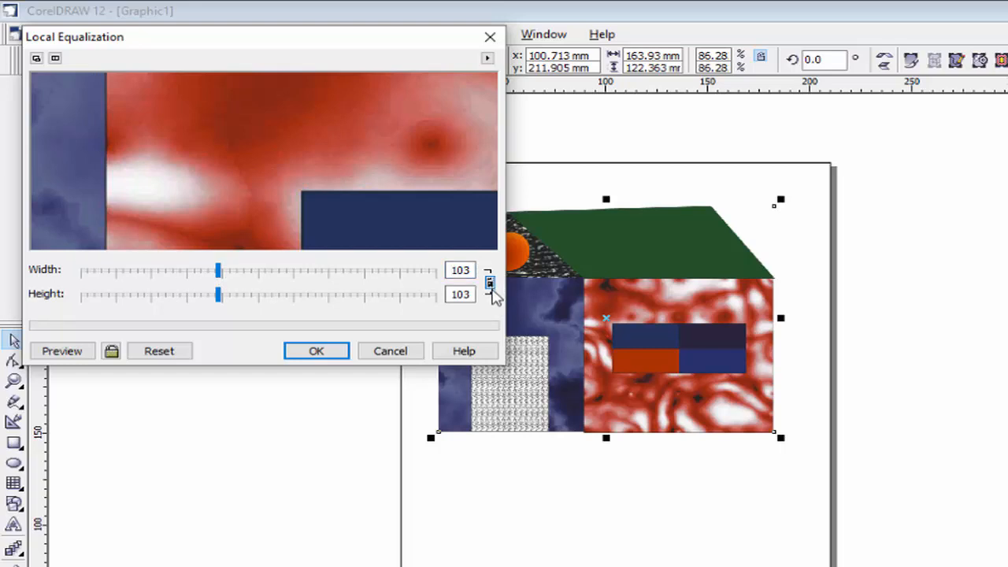
drag(218, 272, 244, 300)
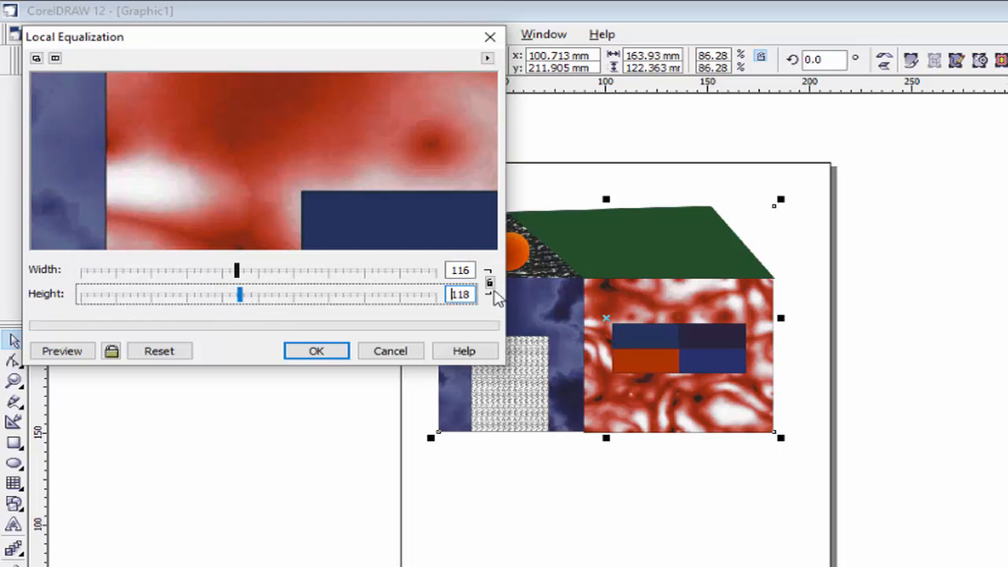
click(491, 287)
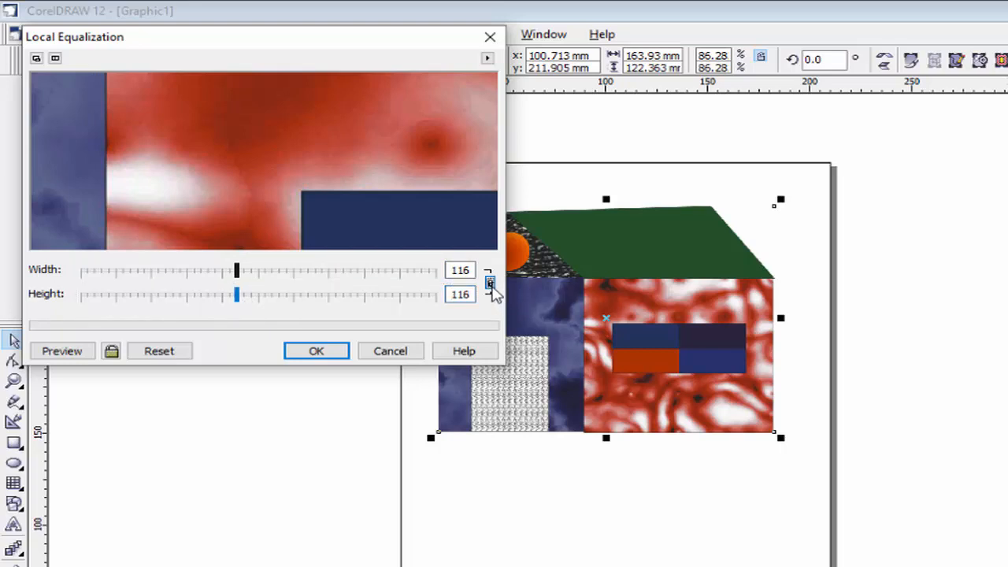
Set the linked width and height to 161, preview the result and apply the local equalization.
drag(236, 272, 302, 295)
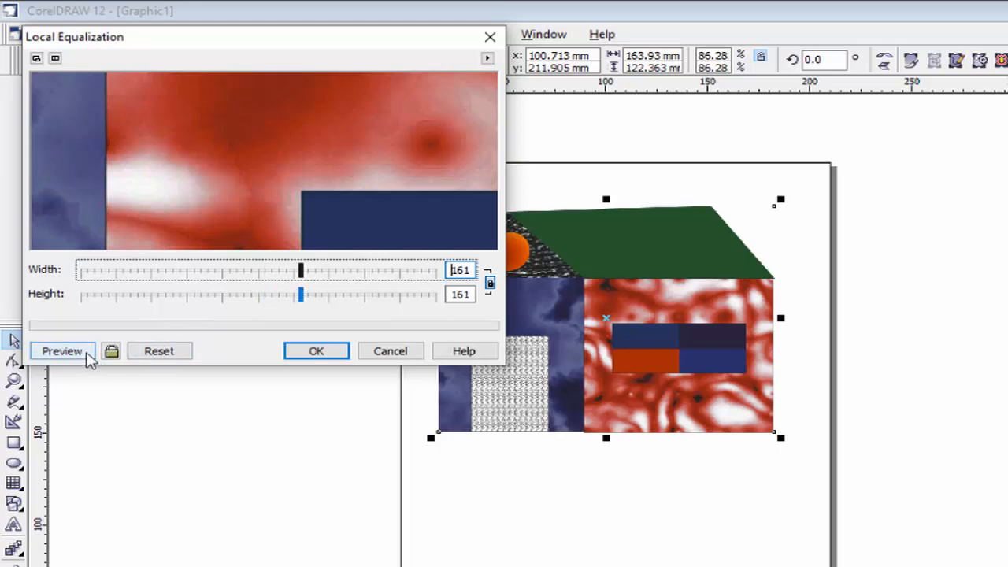
click(87, 356)
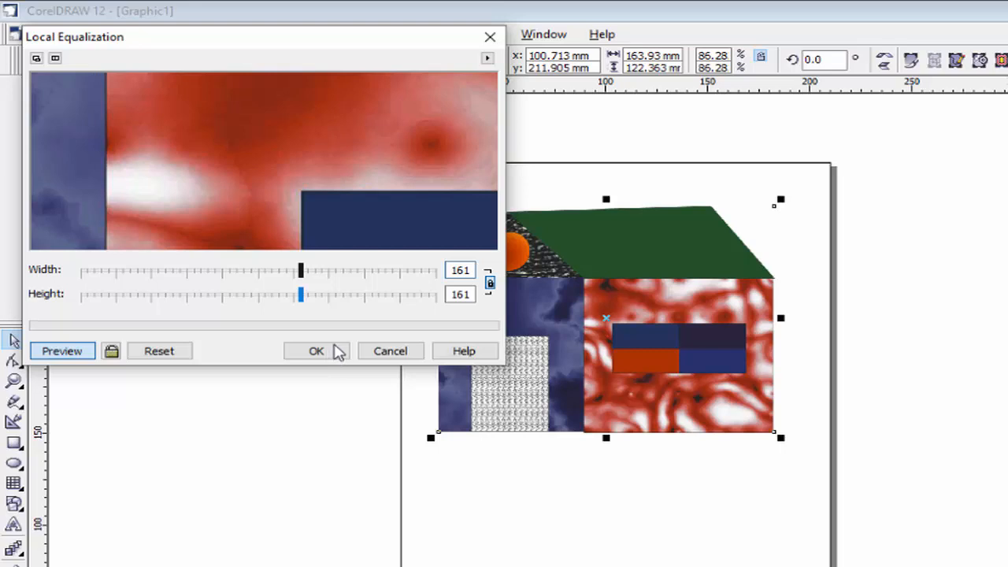
click(316, 351)
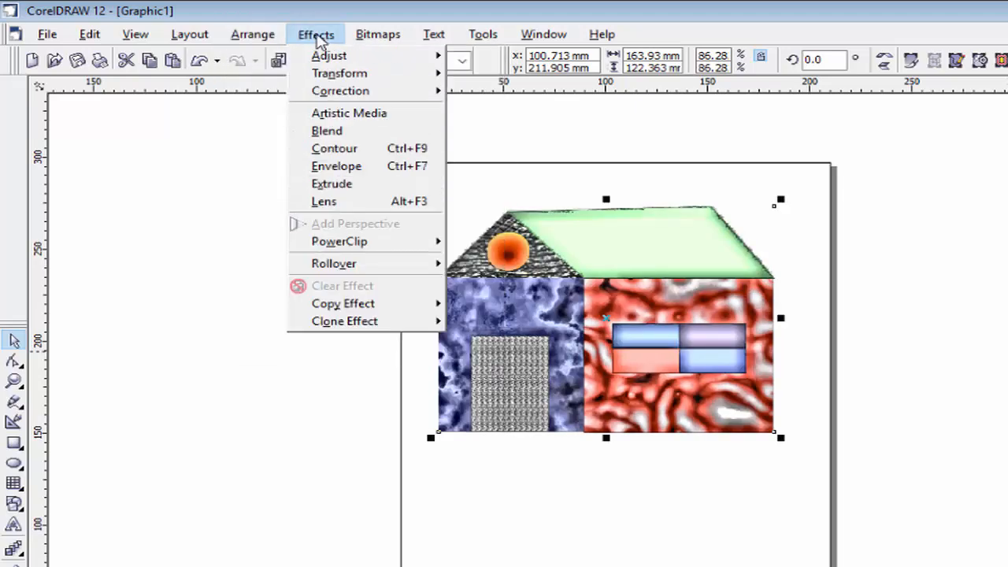
Start a Sample/Target Balance on the house bitmap and sample the light green roof as the first sample color.
mouse_move(384, 58)
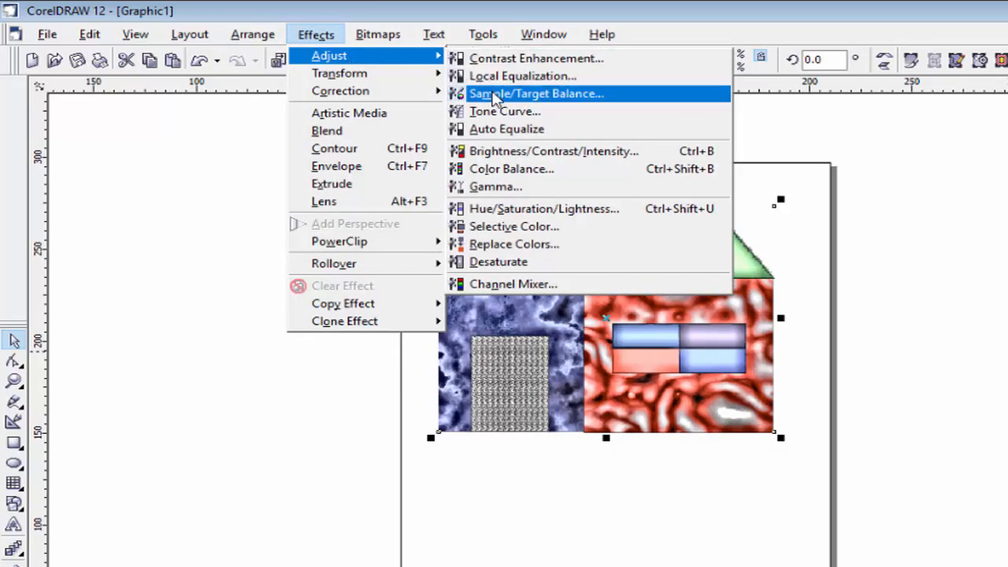
click(495, 93)
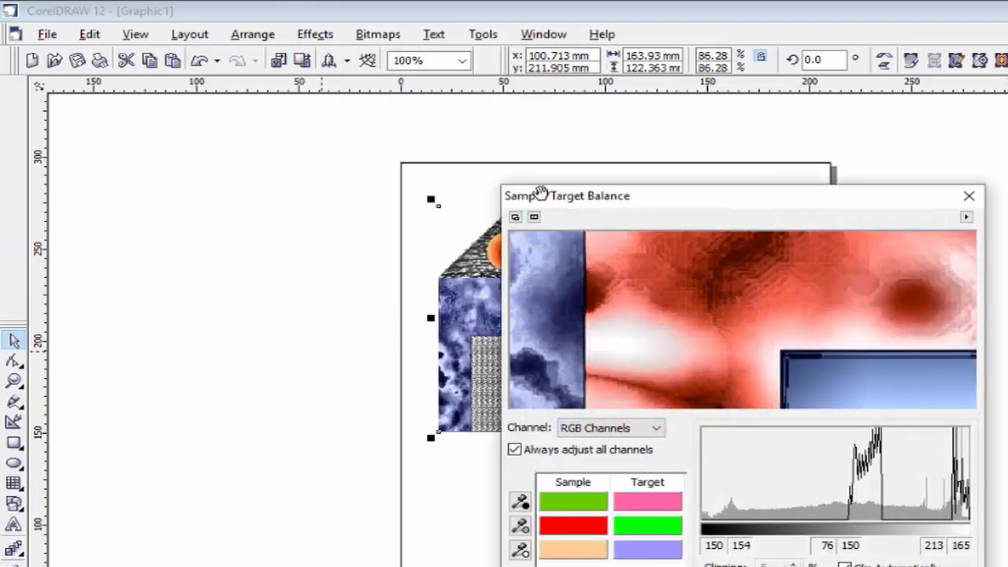
drag(583, 197, 693, 167)
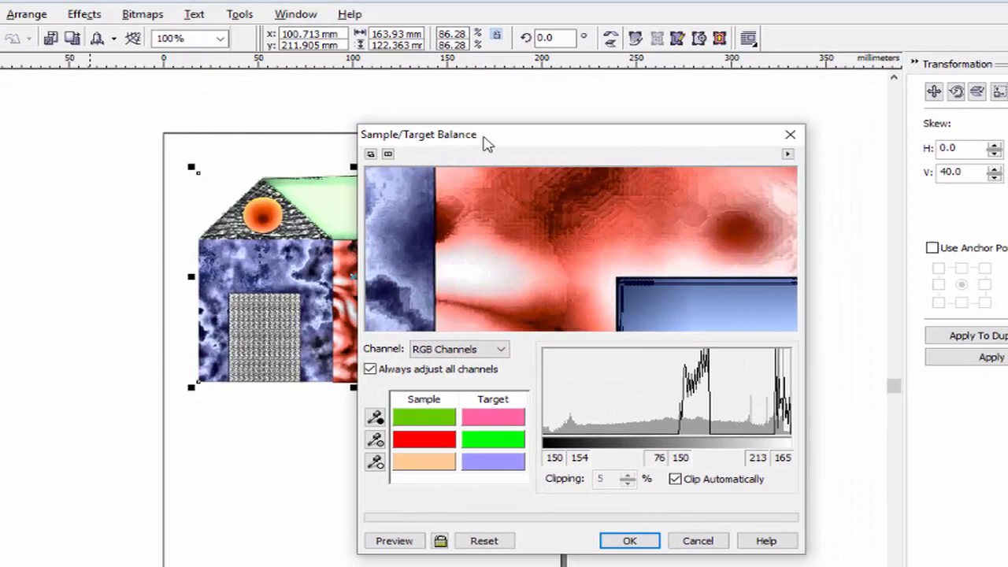
drag(529, 146, 597, 96)
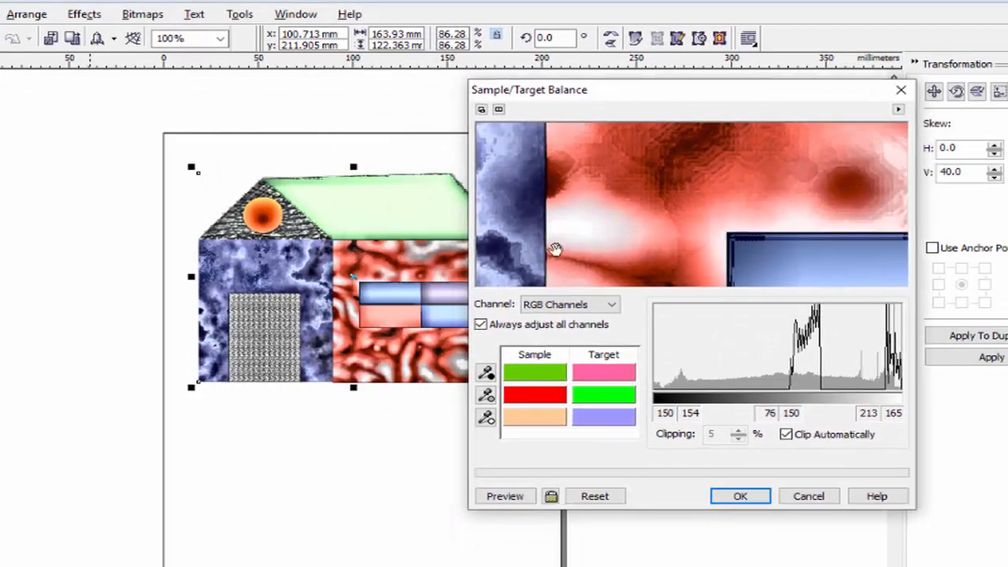
click(526, 379)
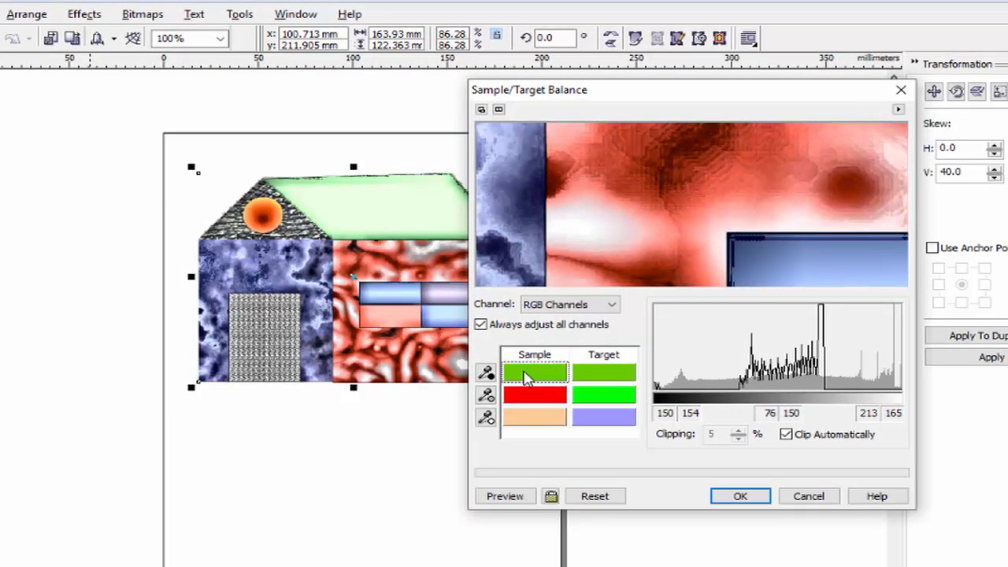
click(487, 374)
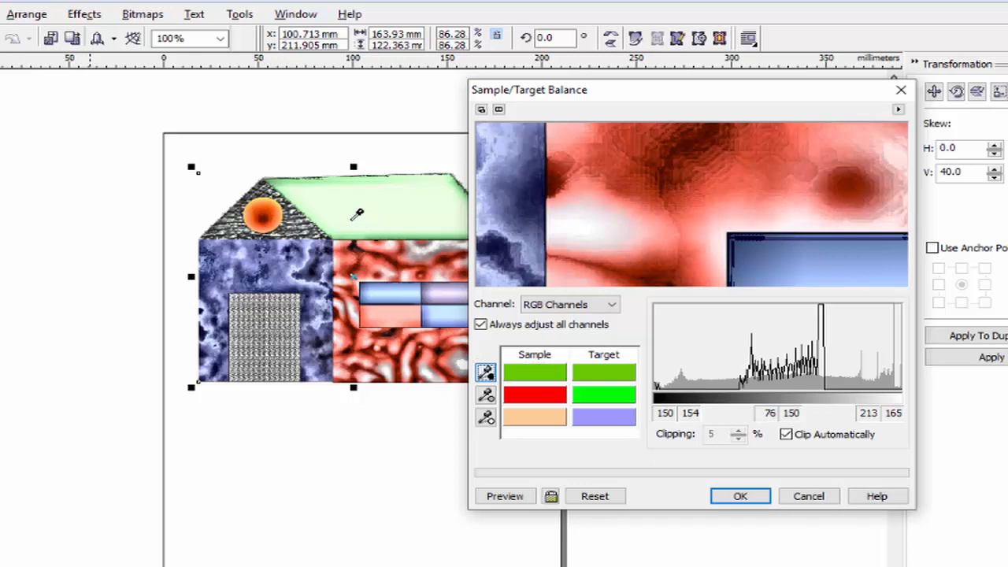
click(344, 209)
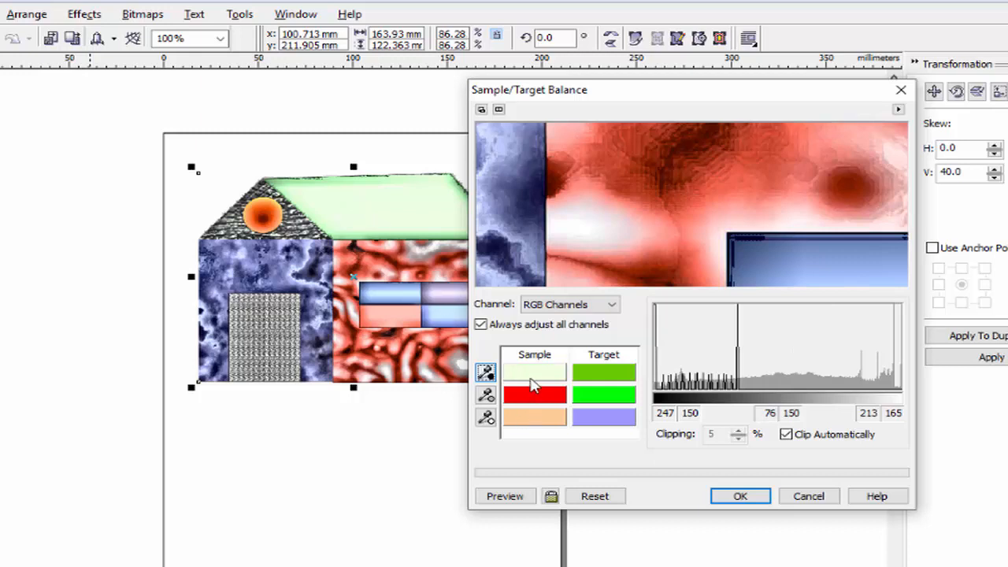
Try a different hue as the target color for the light green roof sample.
click(591, 378)
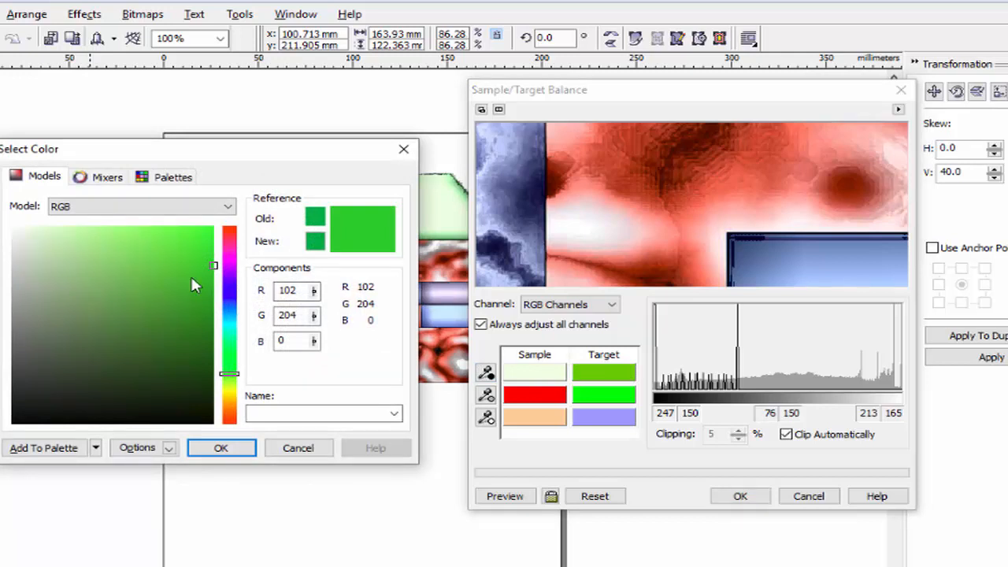
drag(228, 261, 229, 227)
click(248, 448)
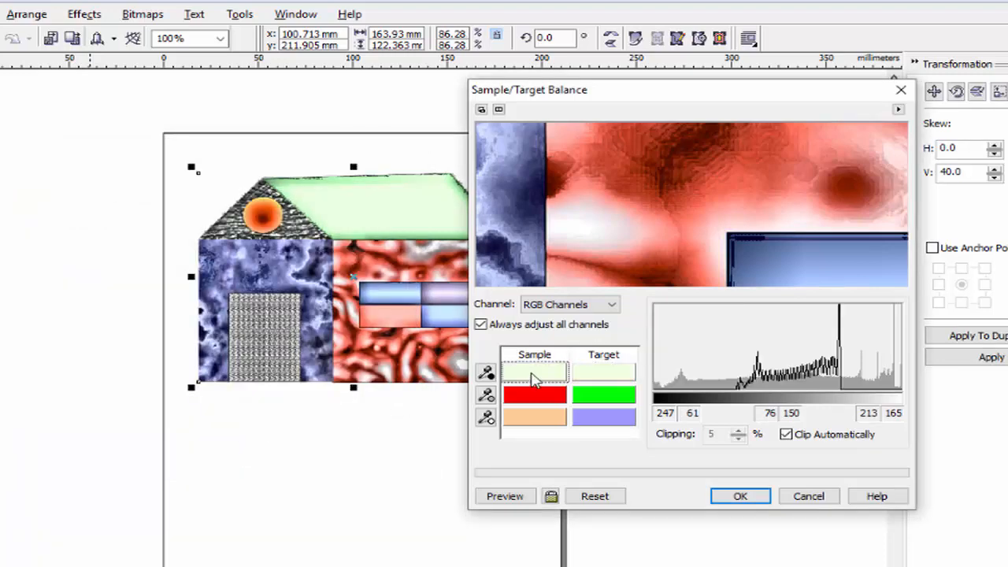
Apply the sample/target balance with a deep blue target for the light green roof sample, and undo it.
click(580, 378)
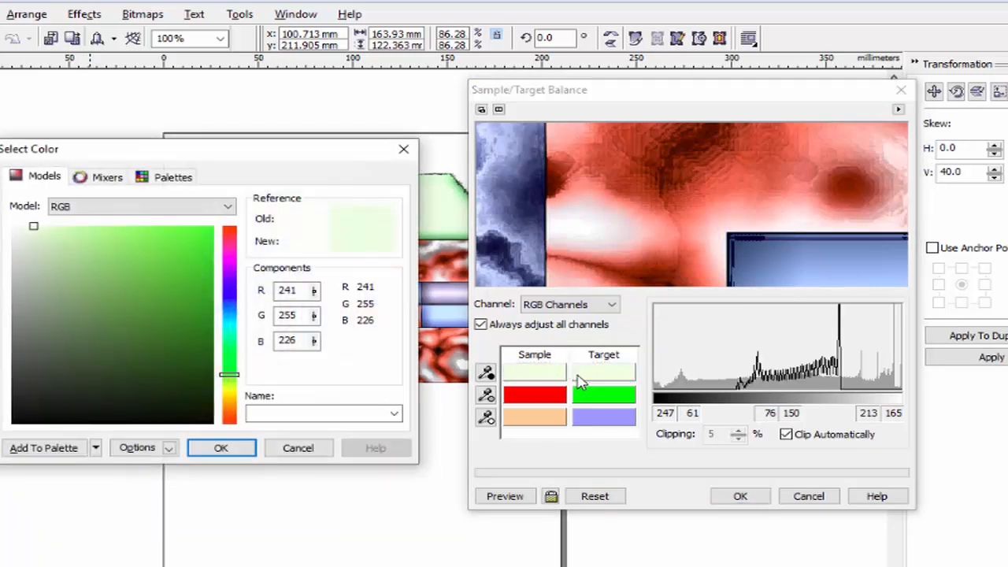
click(229, 287)
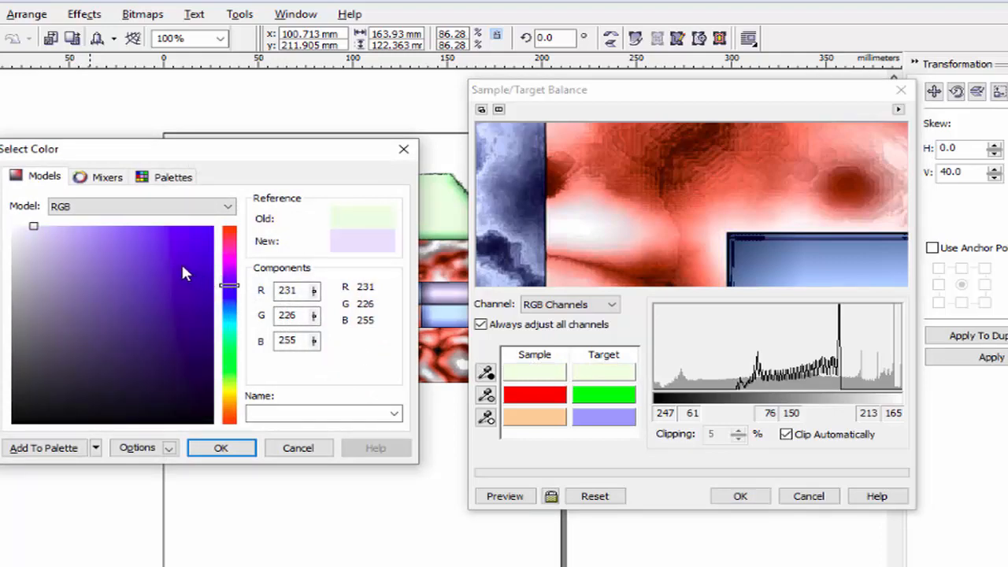
click(182, 265)
click(222, 448)
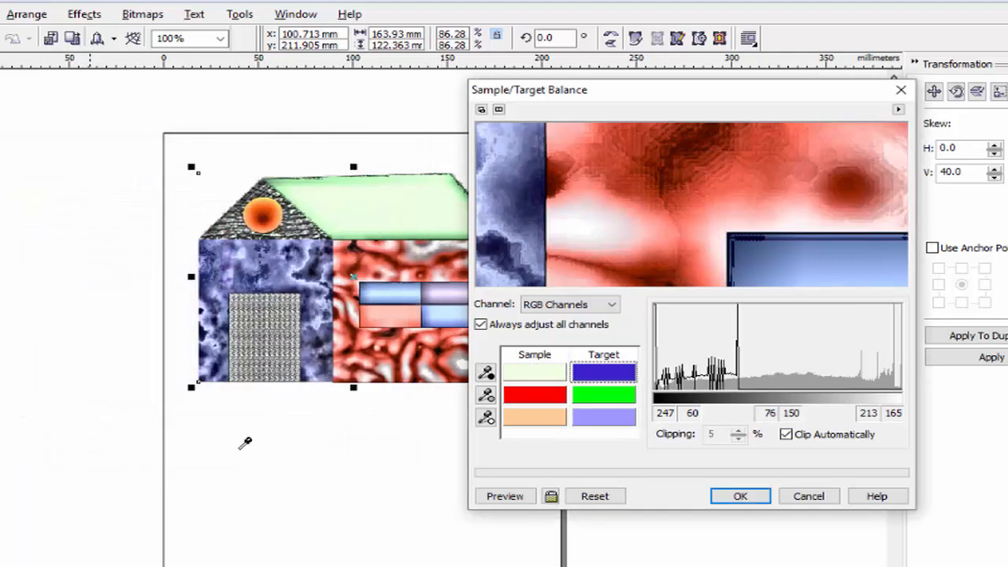
click(738, 496)
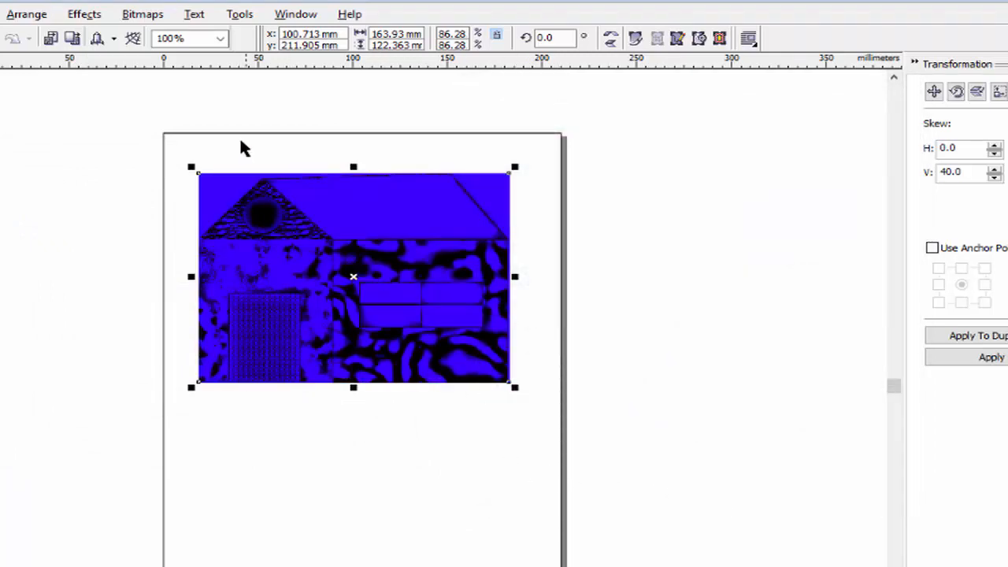
key(ctrl+z)
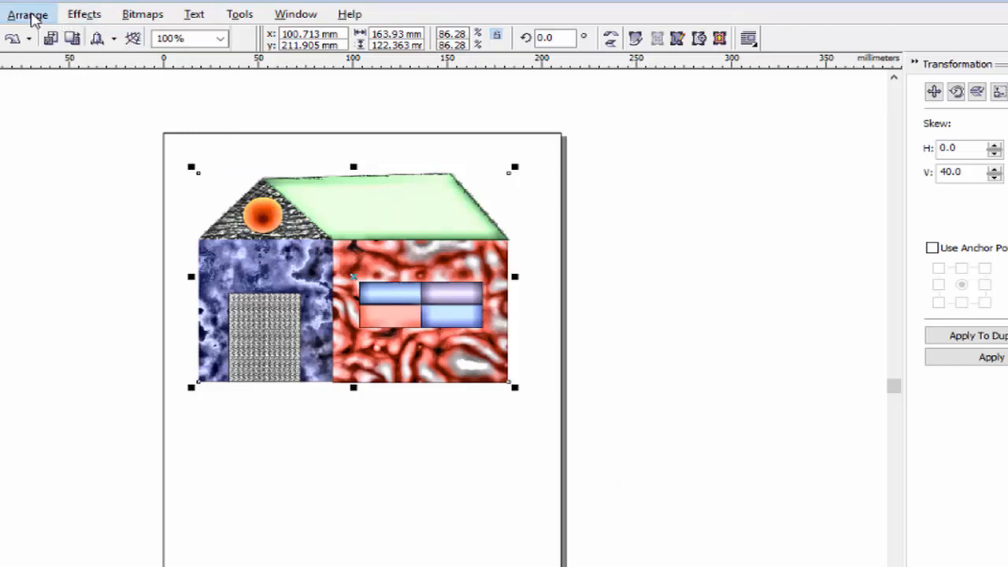
Start a Tone Curve adjustment on the house bitmap, bend the RGB curve with added points and preview the result.
click(32, 16)
mouse_move(68, 19)
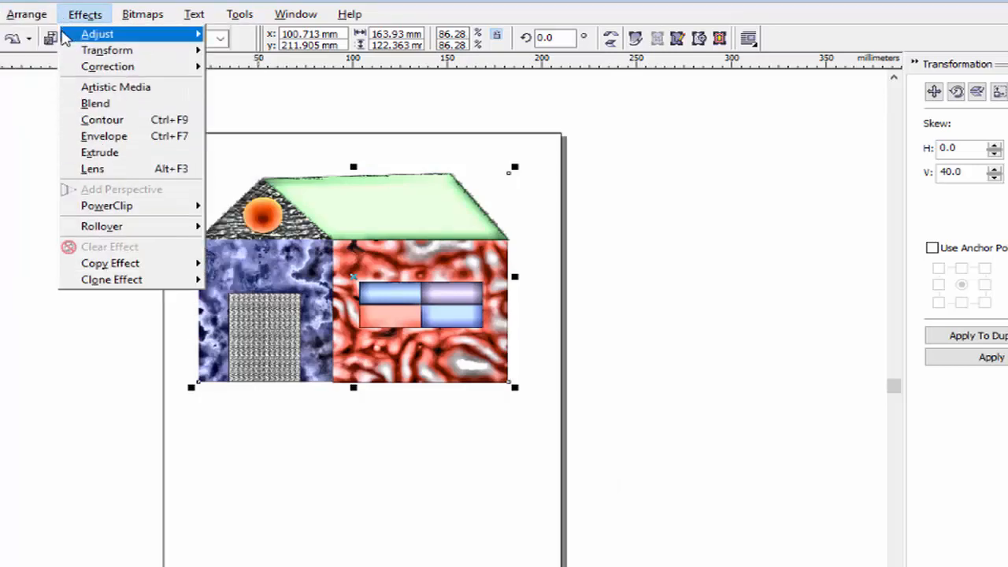
mouse_move(66, 36)
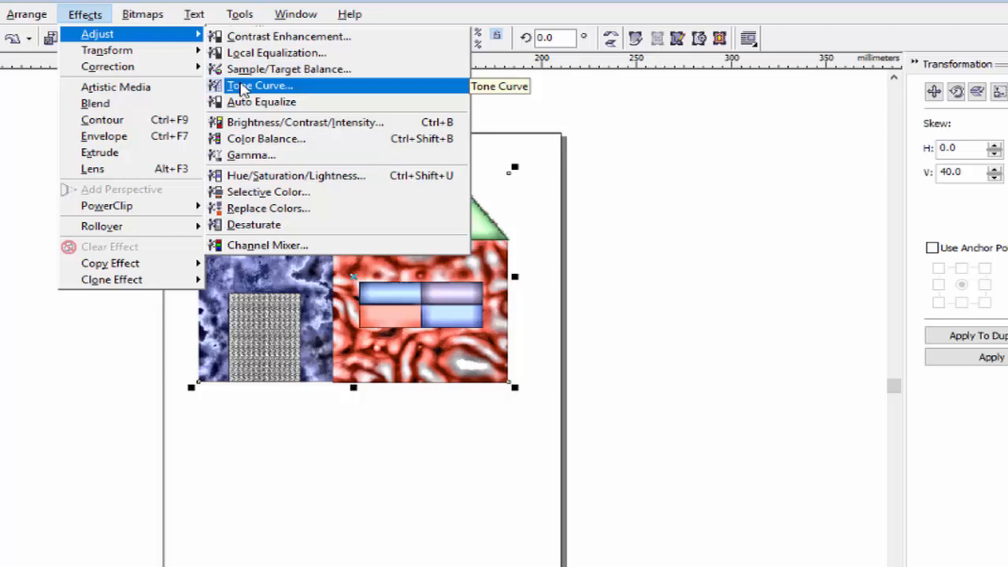
click(242, 93)
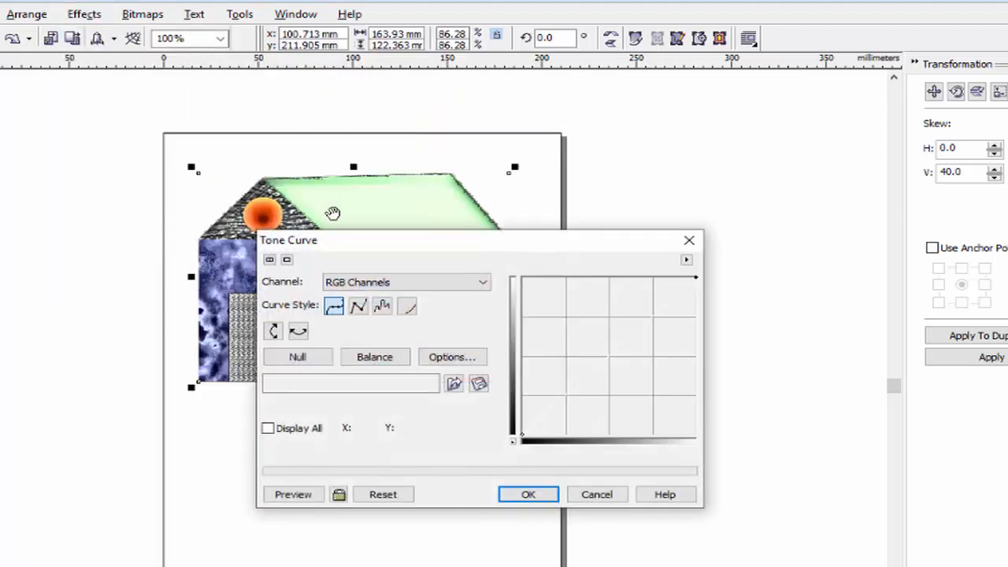
drag(285, 249, 48, 52)
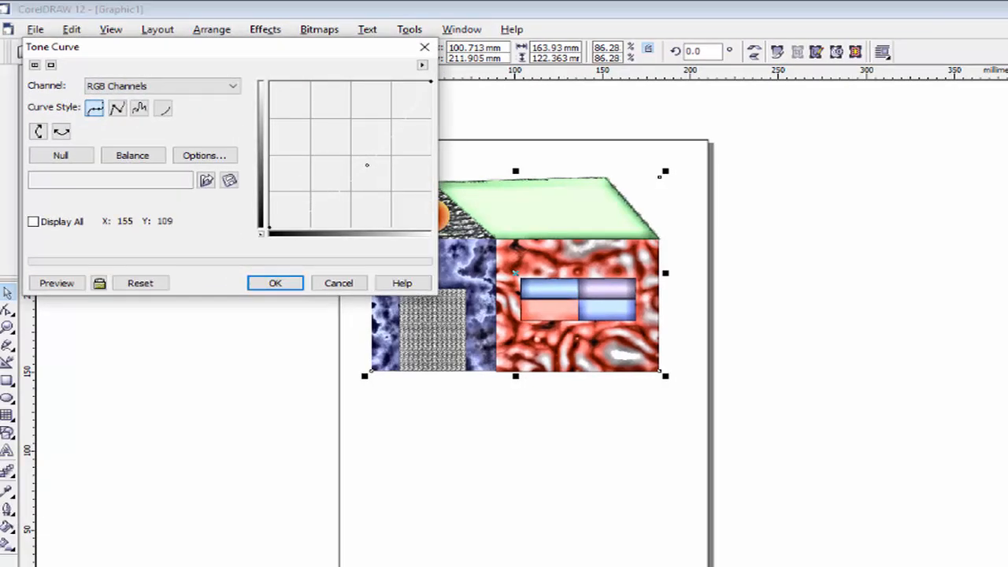
click(368, 165)
click(396, 127)
click(69, 286)
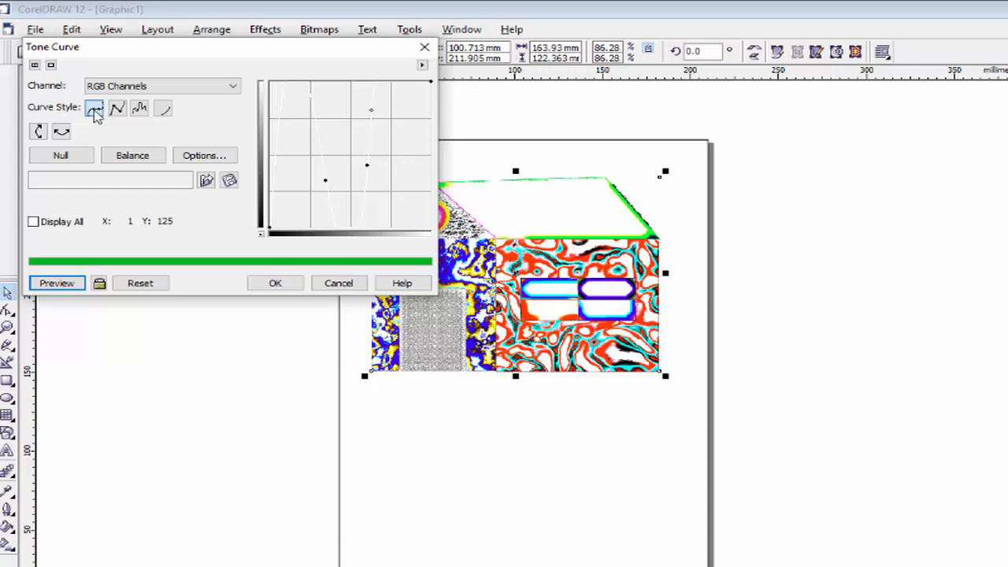
Try the linear, freehand and gamma curve styles, return to the smooth curve style and apply the tone curve.
click(139, 110)
click(161, 111)
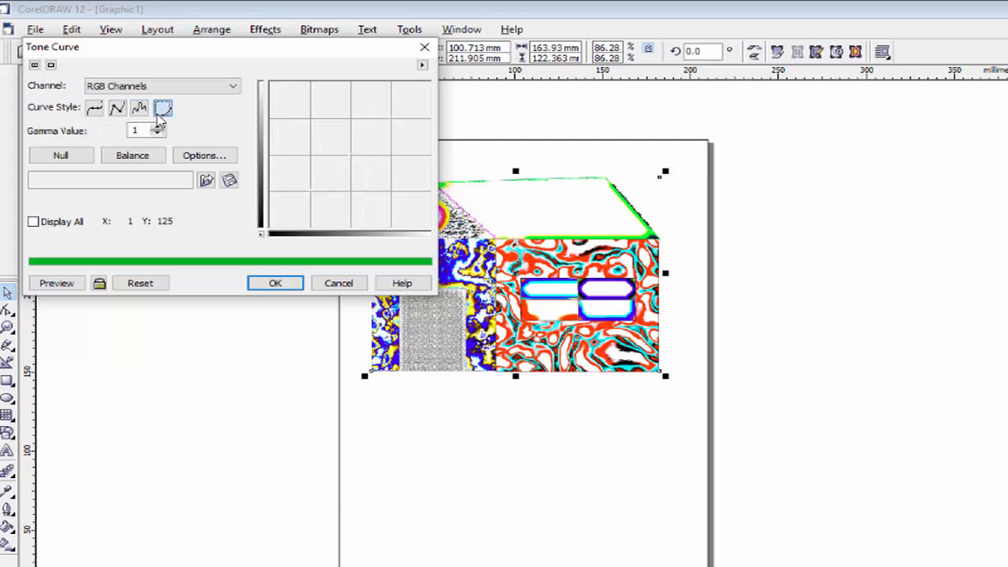
click(138, 110)
click(94, 111)
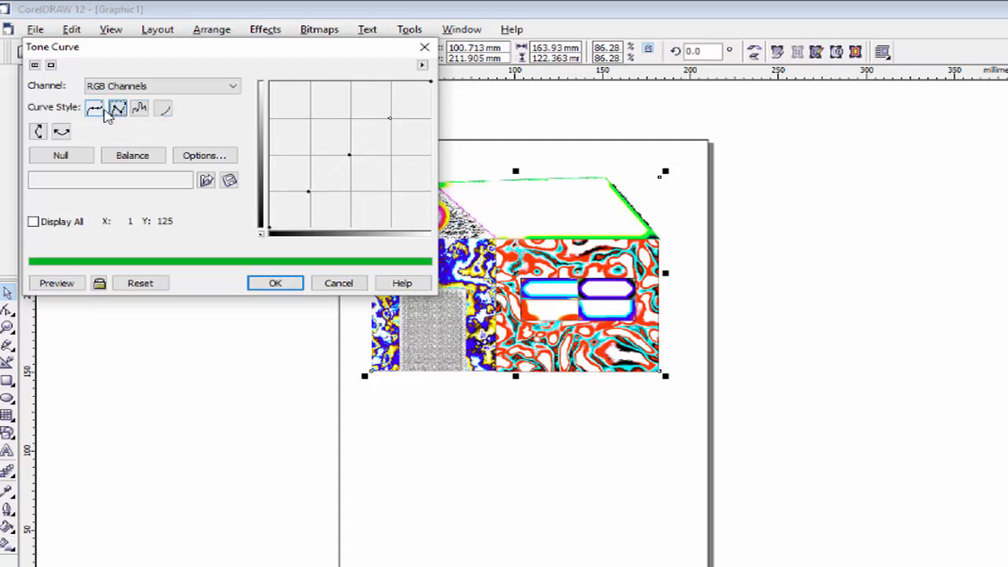
click(119, 111)
click(161, 110)
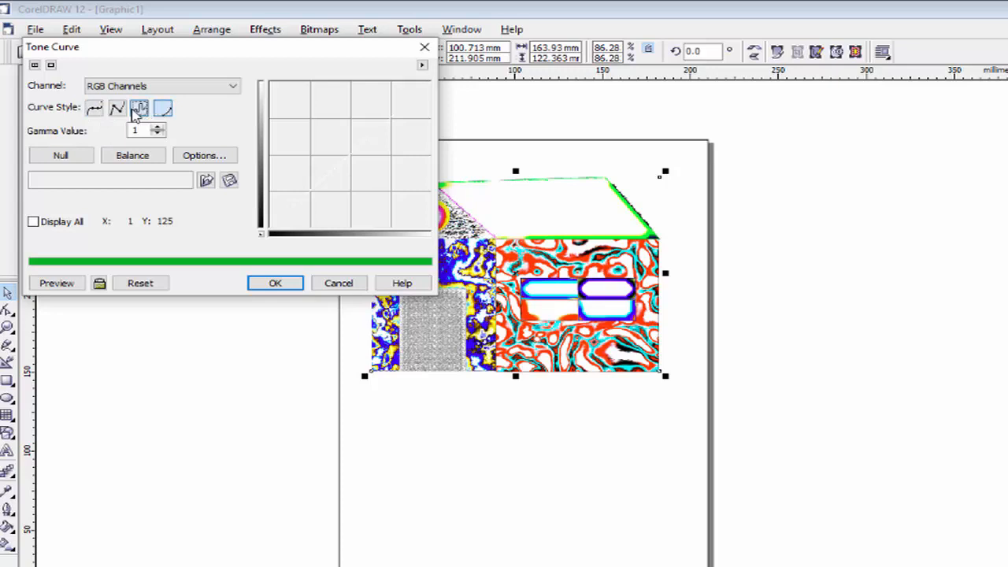
click(139, 111)
click(118, 111)
click(95, 110)
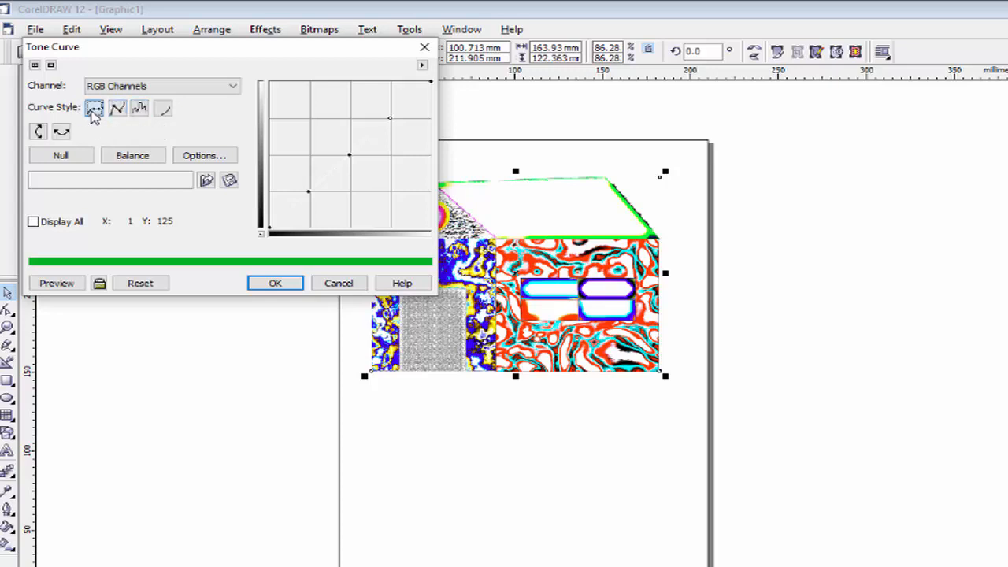
click(272, 285)
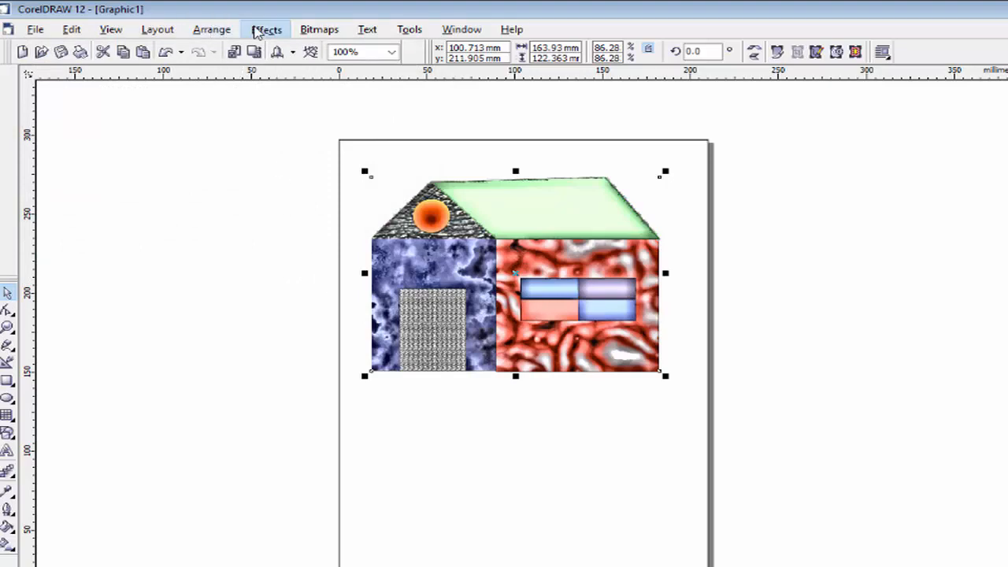
Apply Auto Equalize to the house bitmap.
click(260, 30)
mouse_move(270, 52)
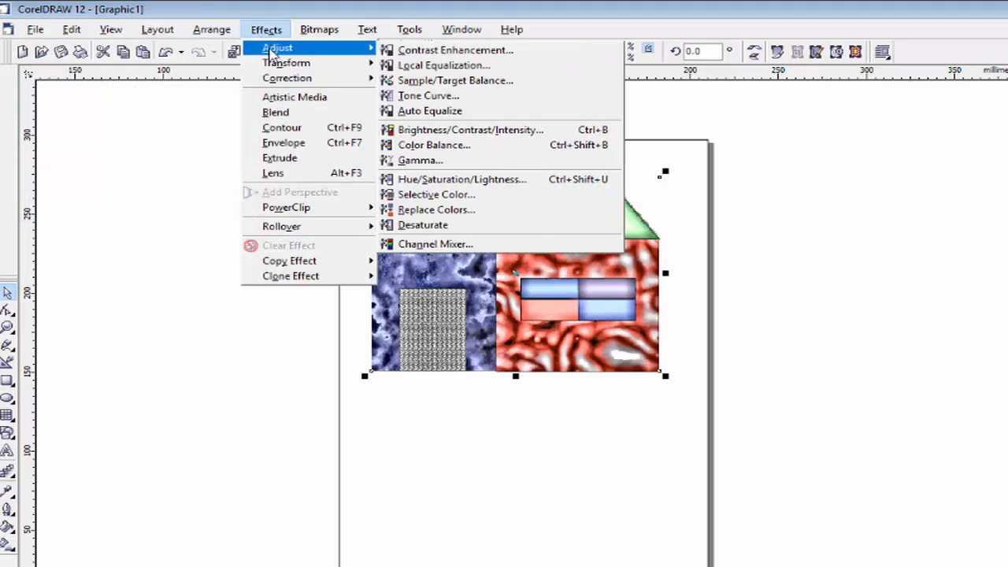
click(430, 111)
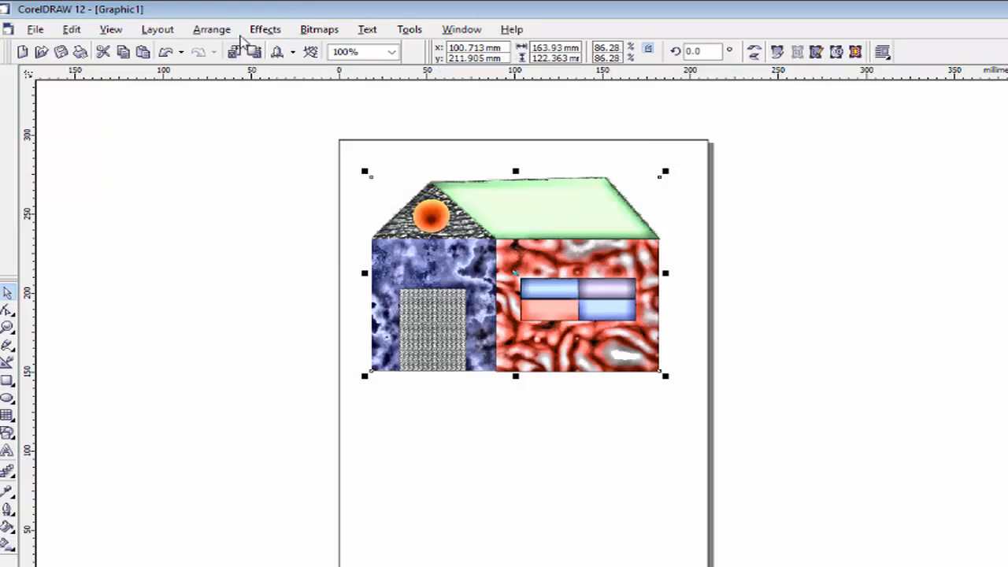
Set the house bitmap's brightness to 27, contrast to -21 and intensity to 10, preview the result and apply it.
click(265, 29)
mouse_move(269, 54)
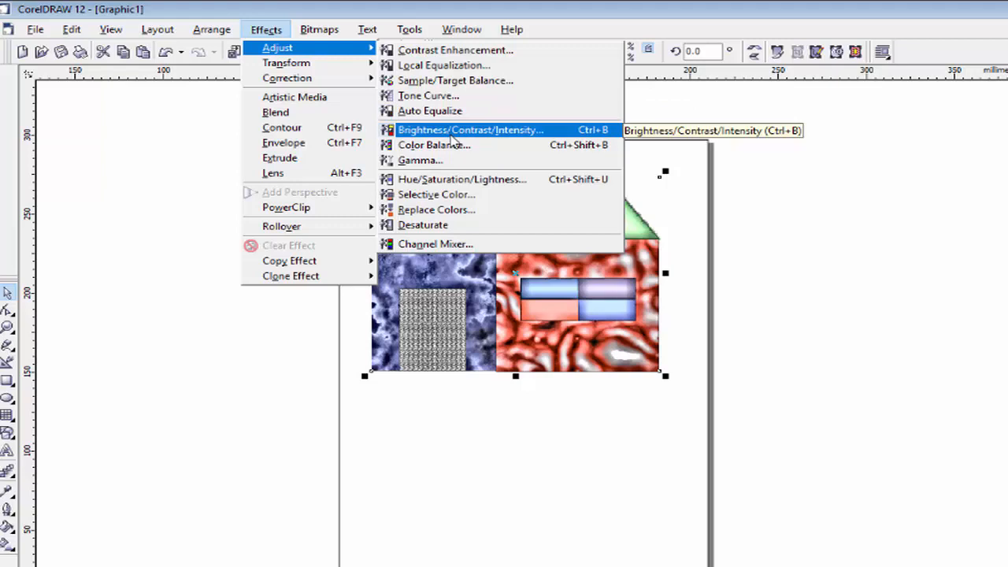
click(453, 130)
drag(572, 221, 708, 77)
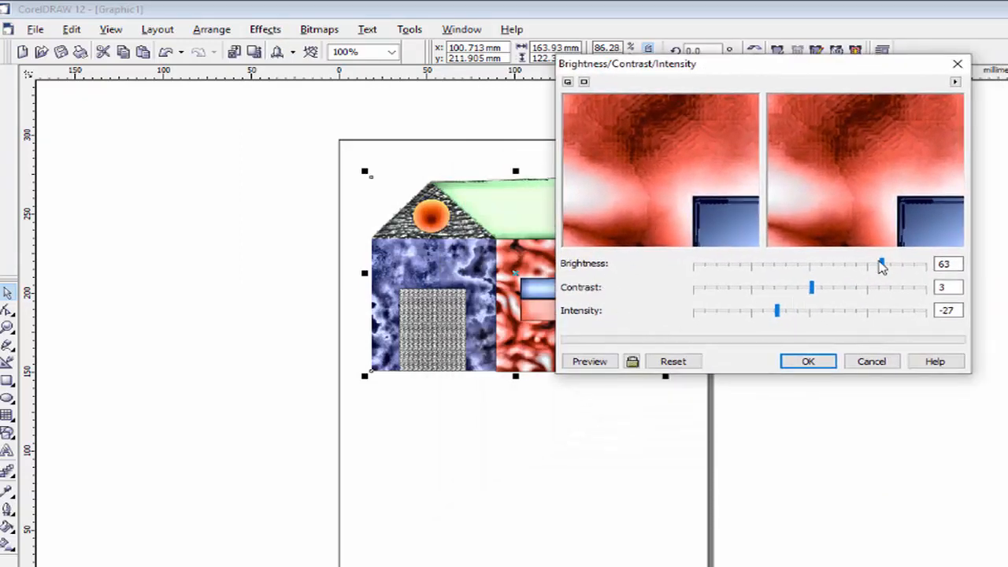
drag(882, 267, 820, 314)
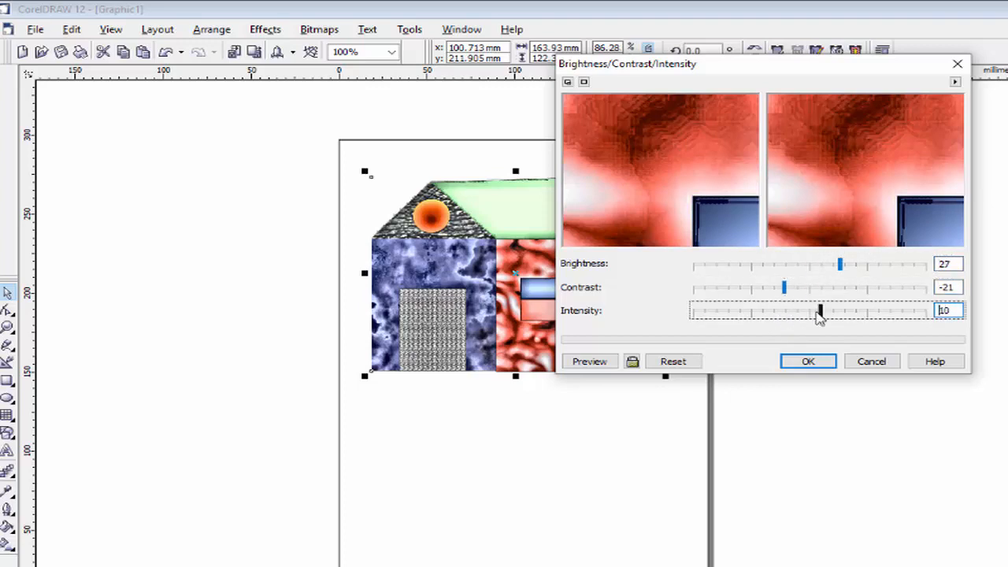
click(597, 364)
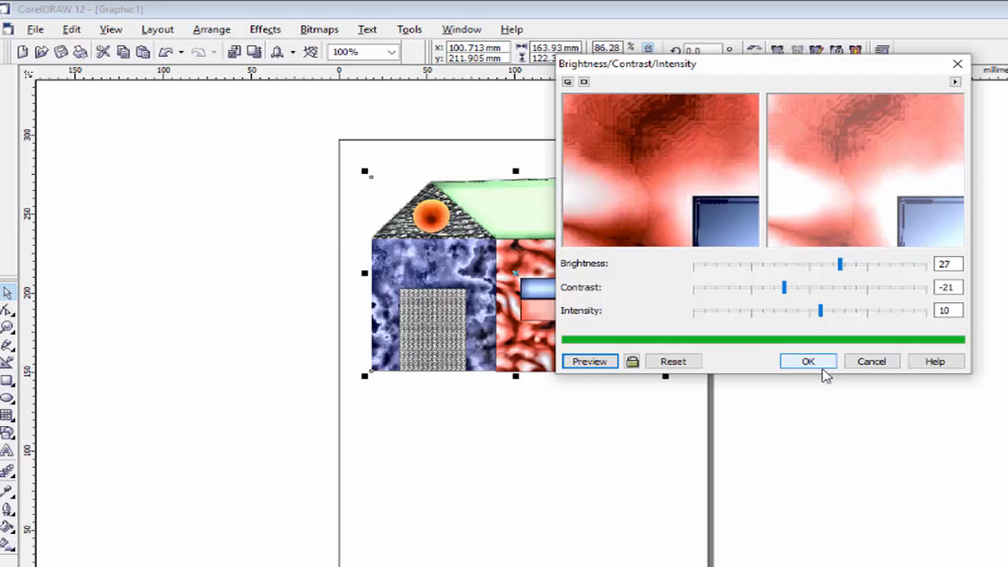
click(809, 362)
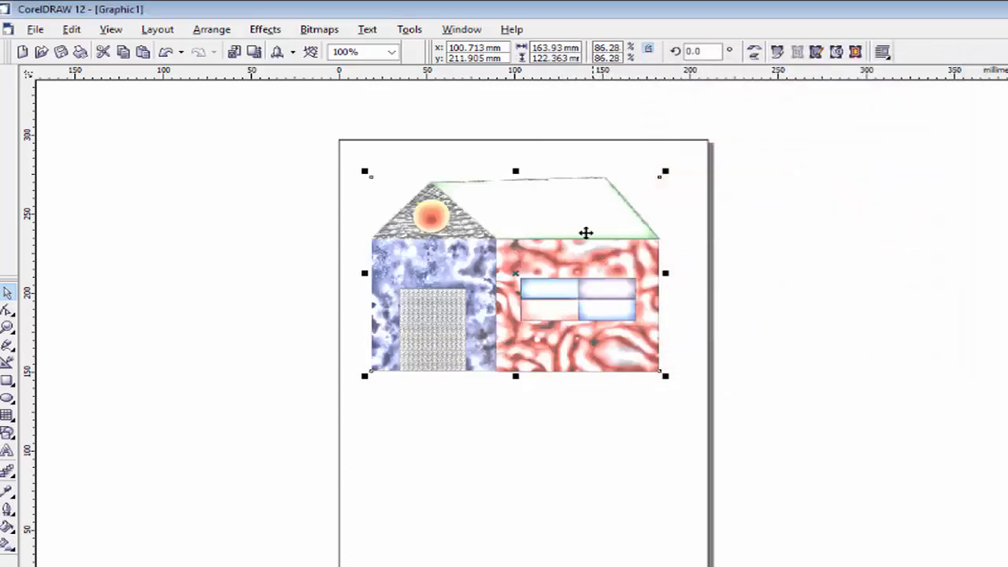
Adjust the house bitmap's color balance with Cyan–Red at about -46, shift the remaining channels and apply the result.
click(212, 29)
mouse_move(224, 52)
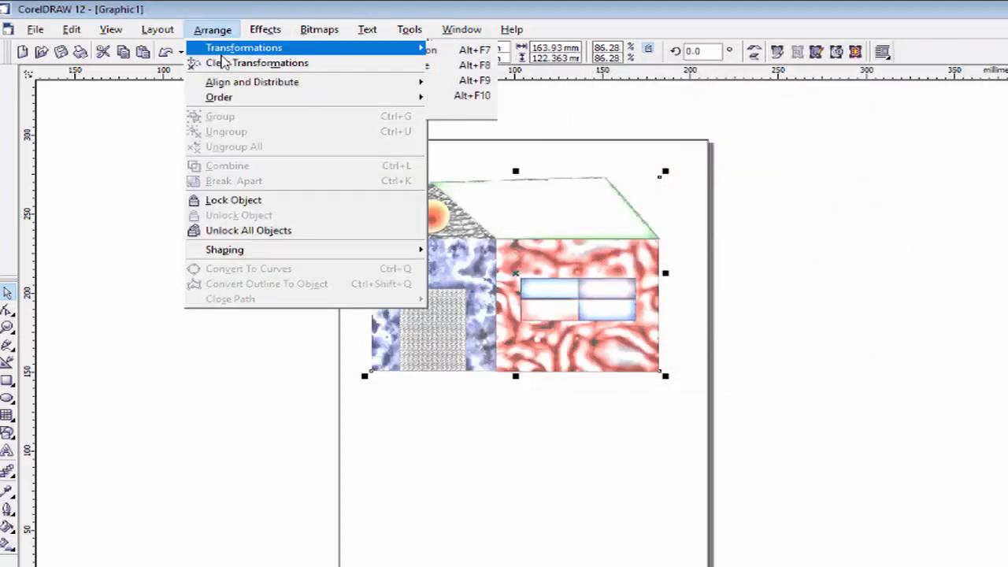
mouse_move(265, 29)
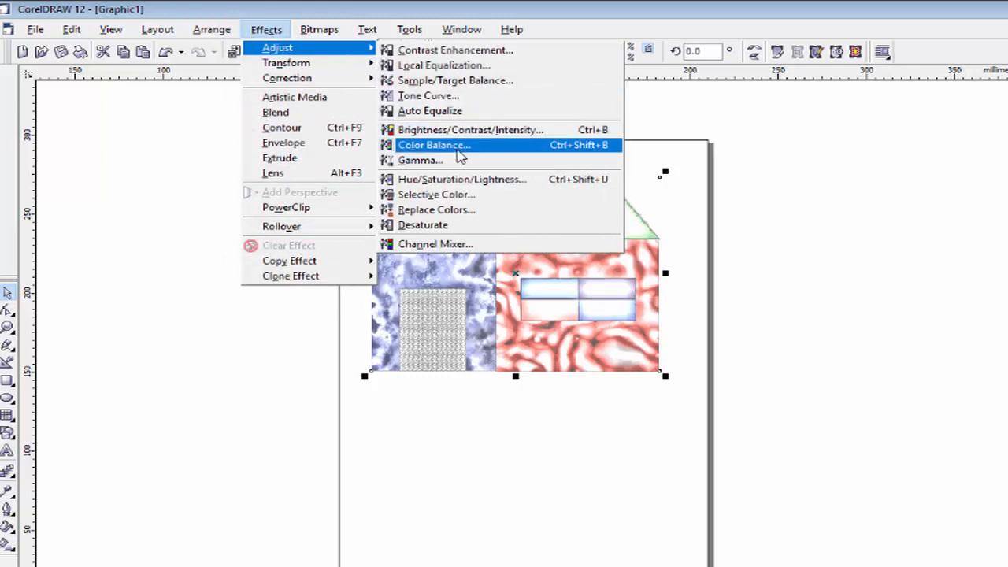
click(458, 148)
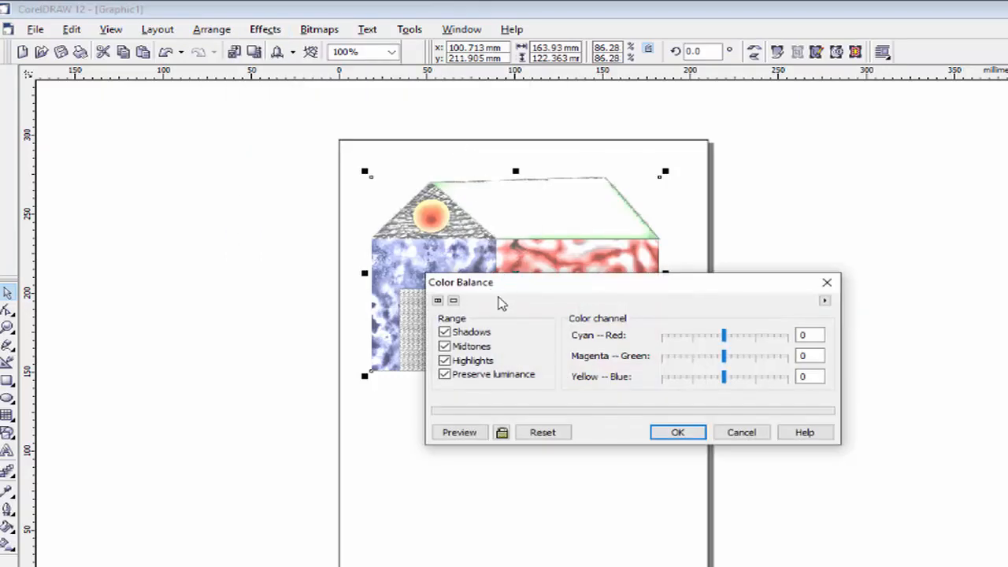
mouse_move(502, 285)
mouse_down()
mouse_move(140, 95)
mouse_move(89, 52)
mouse_up()
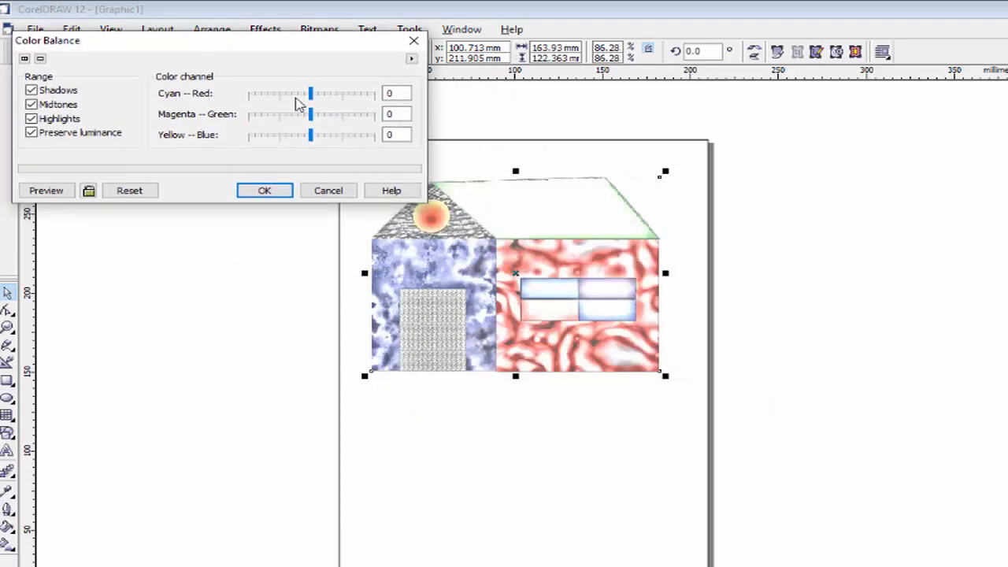
drag(311, 95, 285, 99)
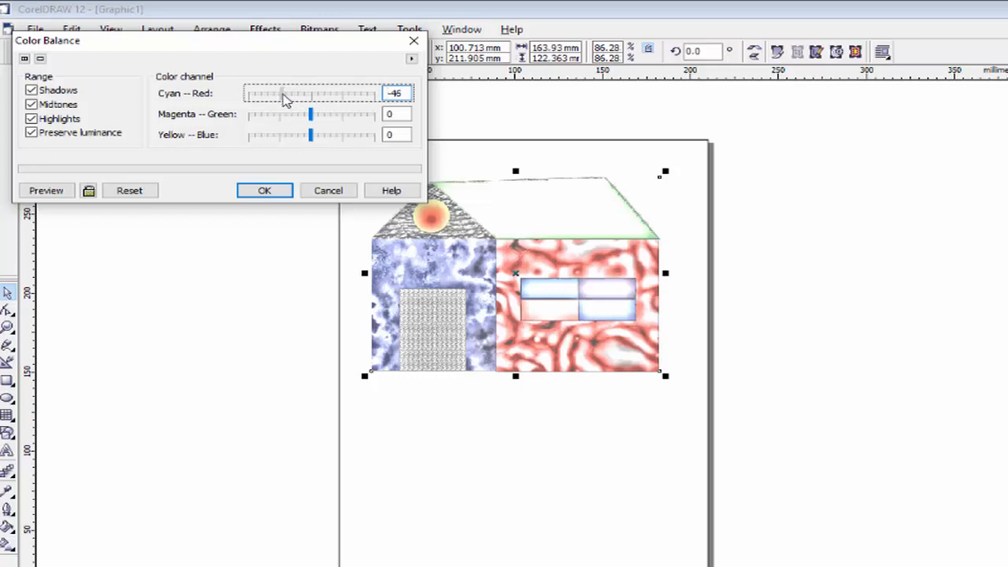
drag(284, 95, 326, 140)
click(312, 115)
click(276, 192)
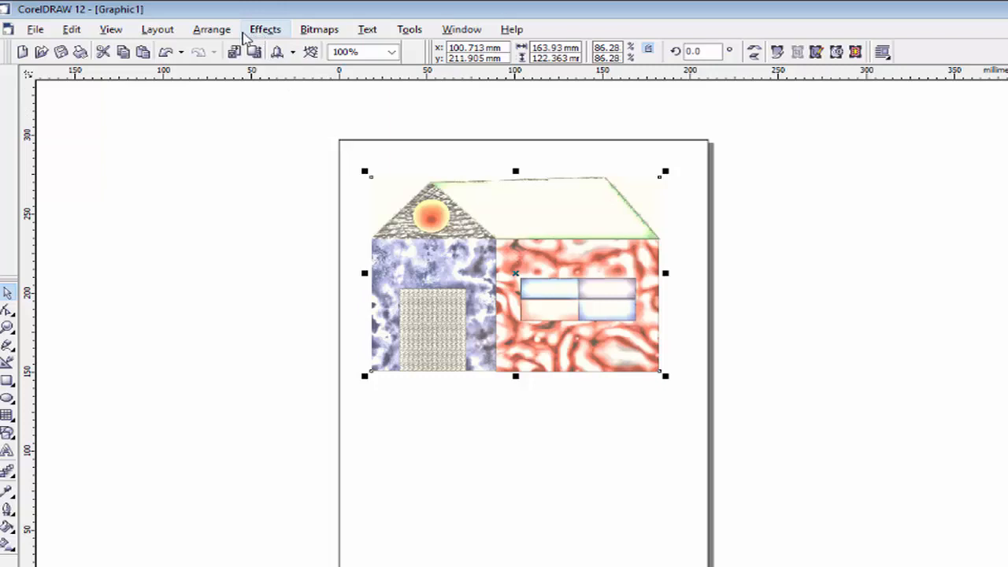
Set the house bitmap's gamma value to 2.91 with the before-and-after view shown, preview the result and apply it.
click(245, 32)
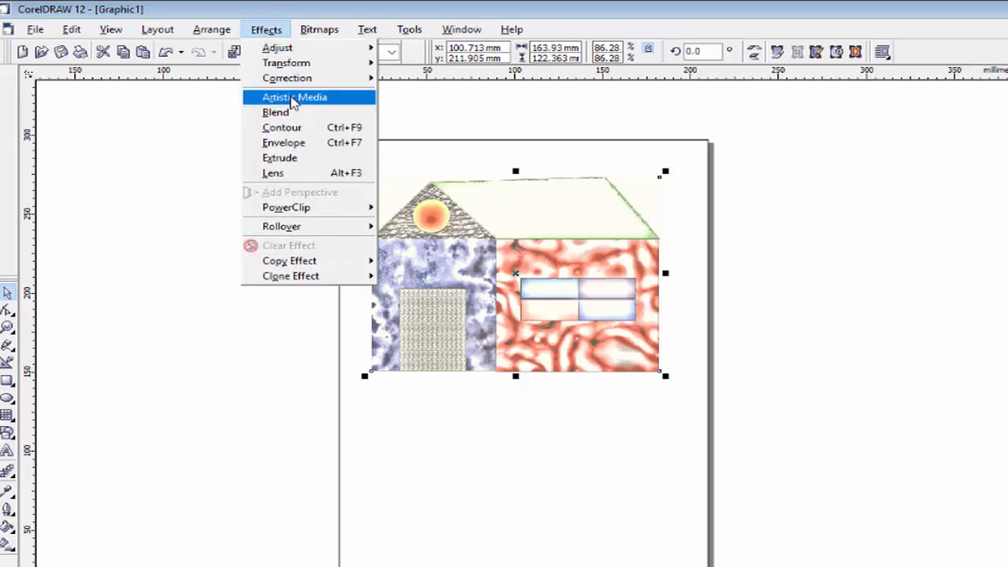
mouse_move(315, 47)
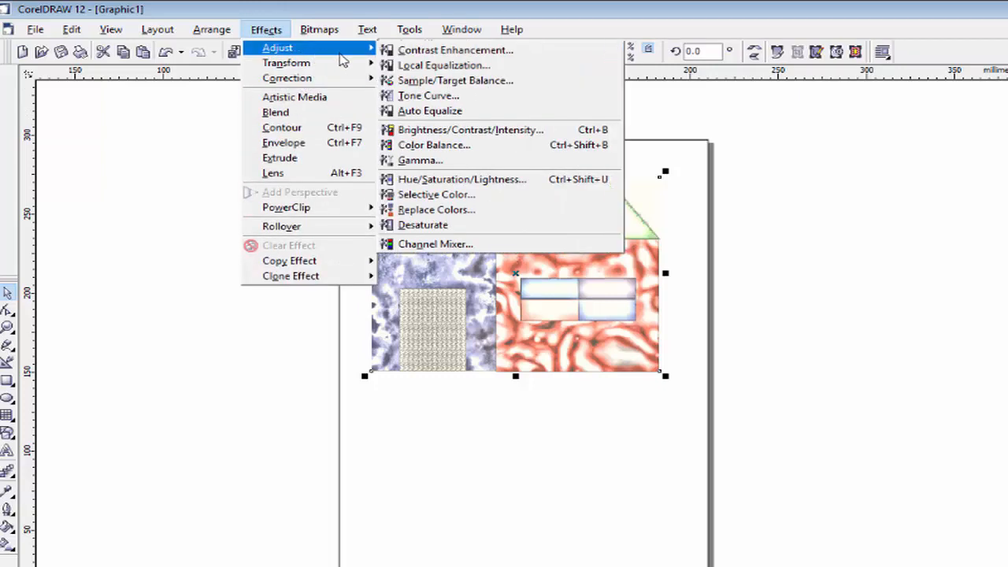
click(472, 161)
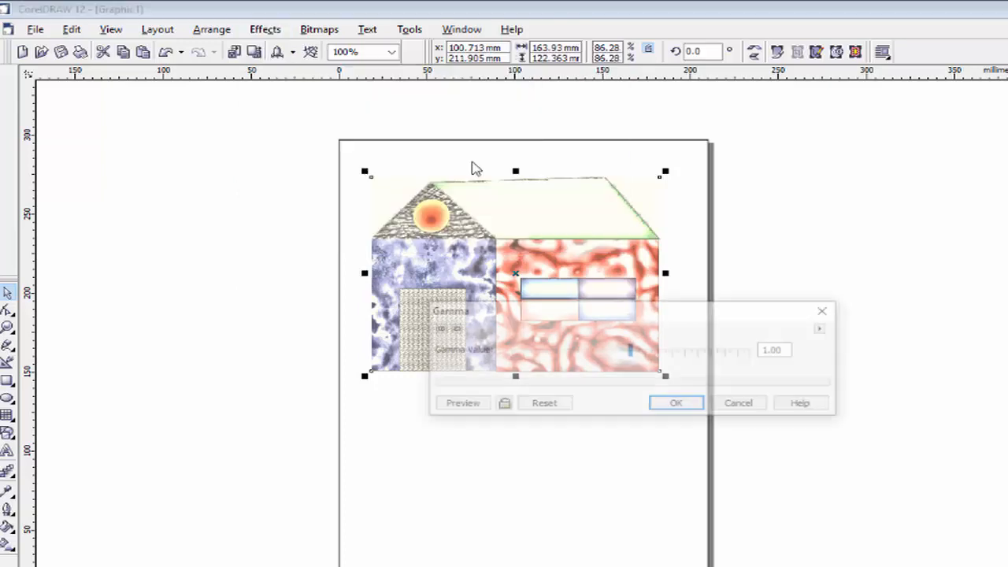
mouse_move(573, 318)
mouse_down()
mouse_move(465, 265)
mouse_move(252, 52)
mouse_move(203, 56)
mouse_up()
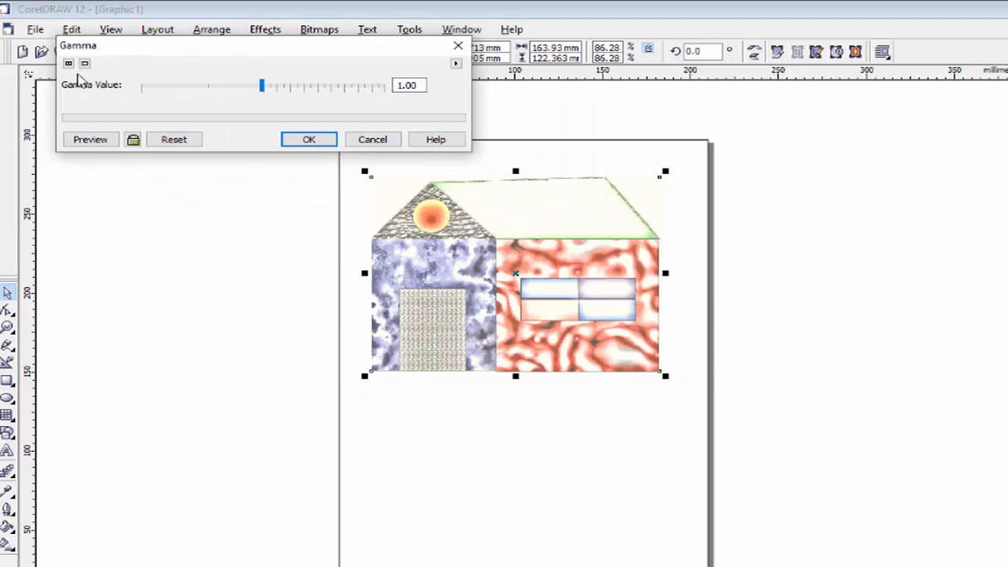
click(69, 63)
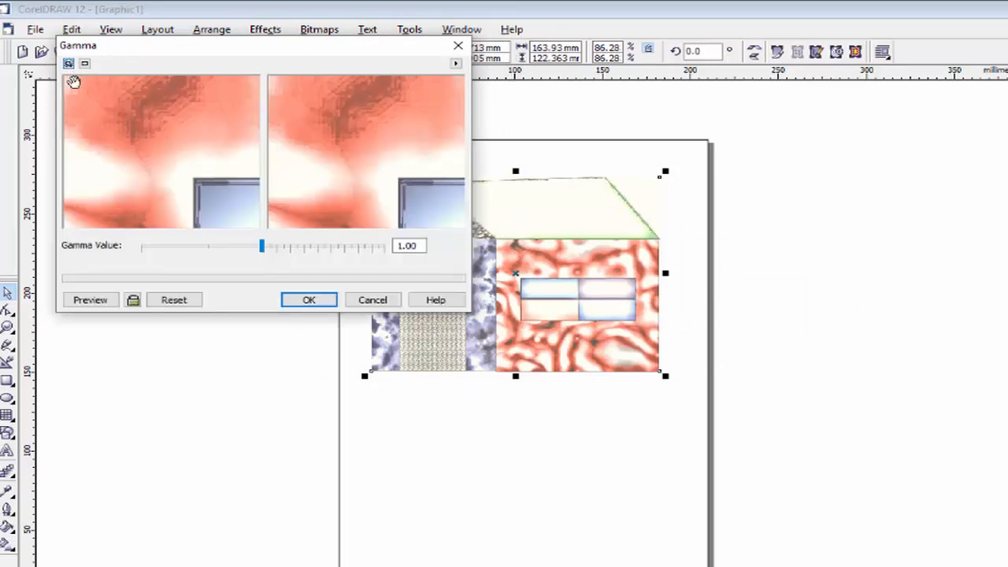
drag(265, 254, 292, 259)
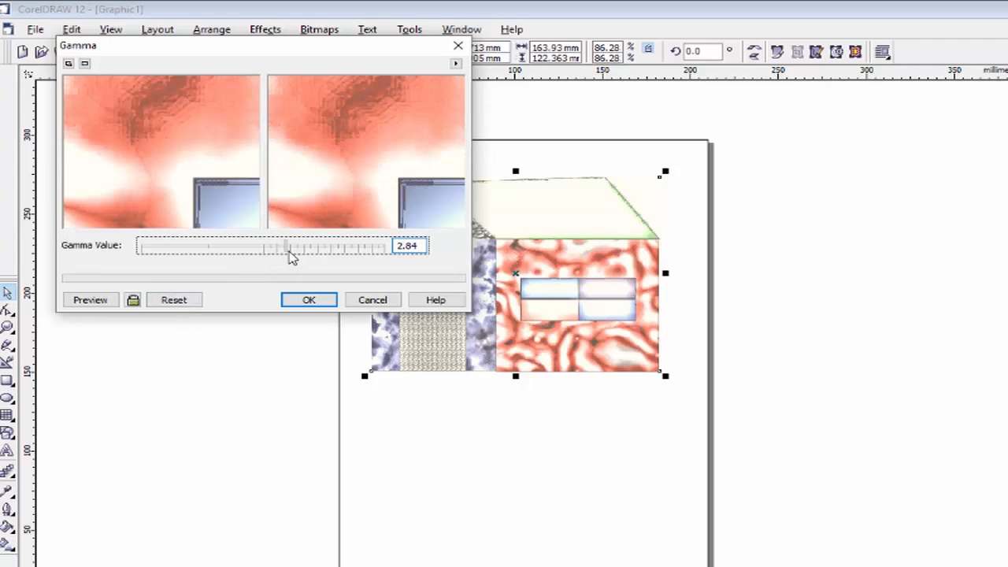
click(105, 306)
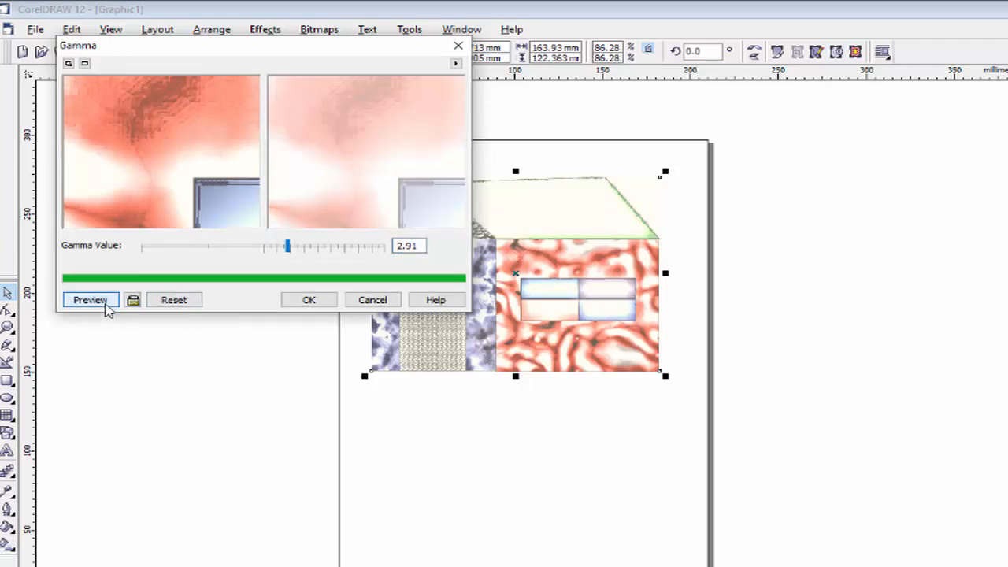
click(310, 303)
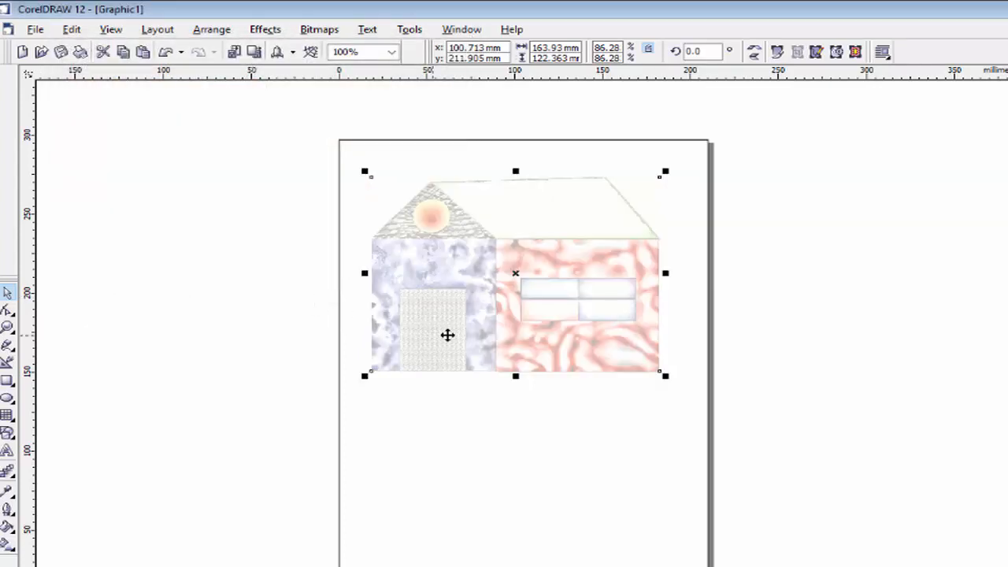
click(253, 34)
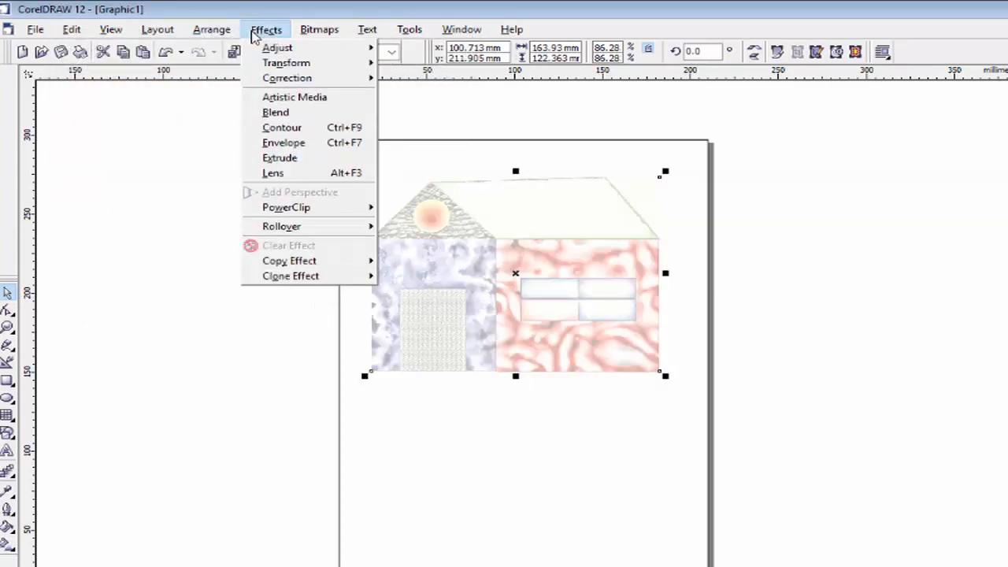
mouse_move(257, 49)
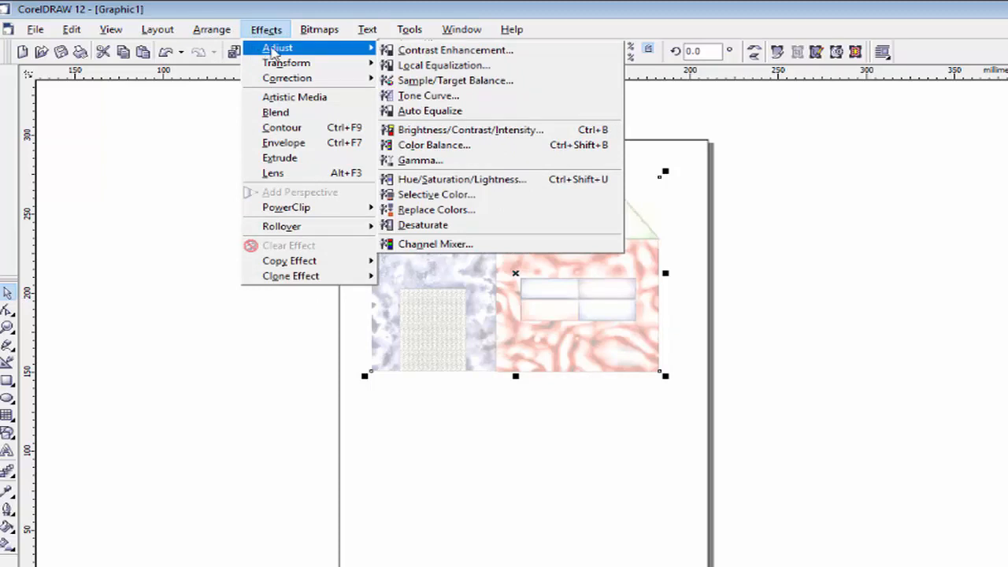
click(478, 186)
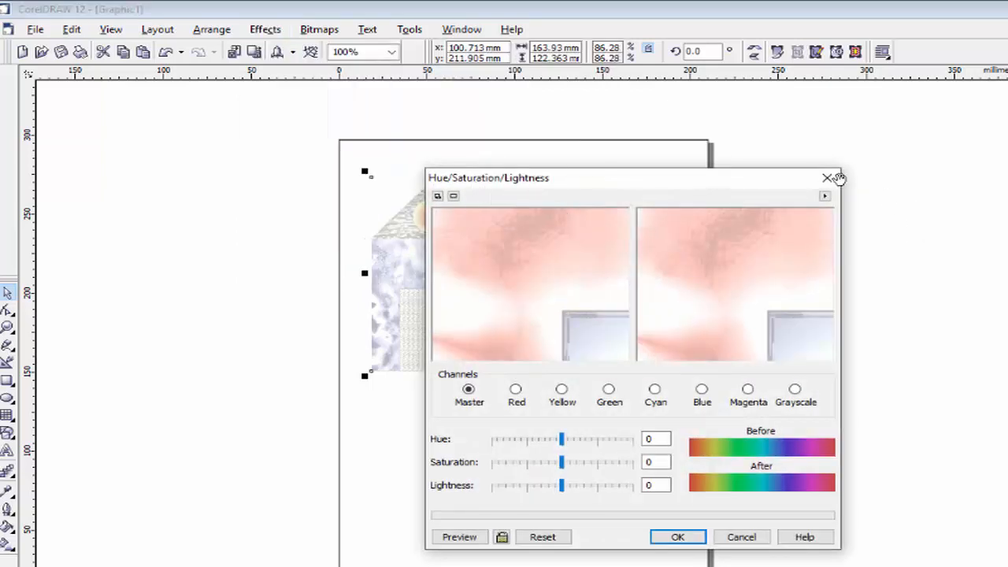
click(827, 177)
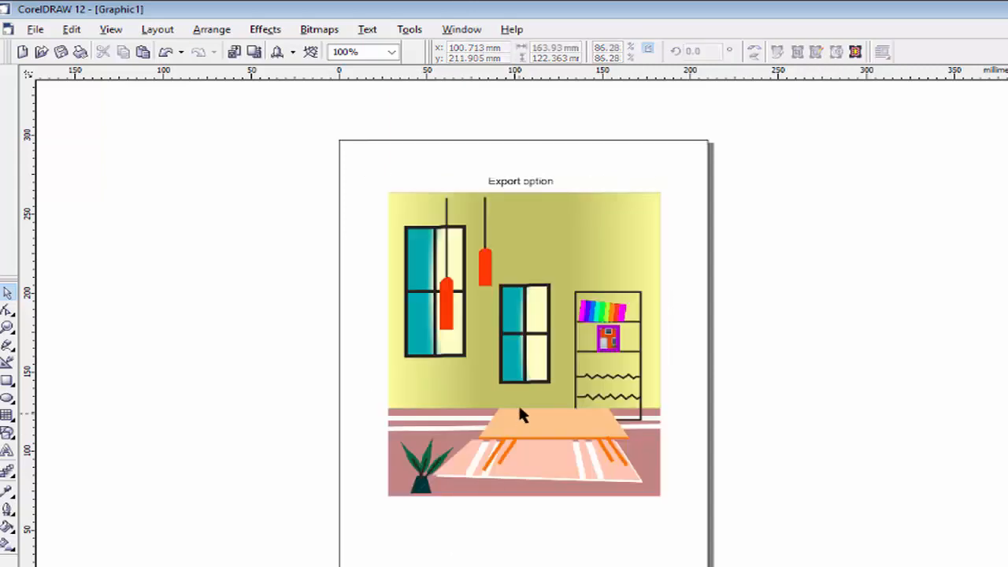
Set the room illustration bitmap's cyan channel to hue 11, saturation -34 and lightness 13, preview the result and apply it.
click(518, 403)
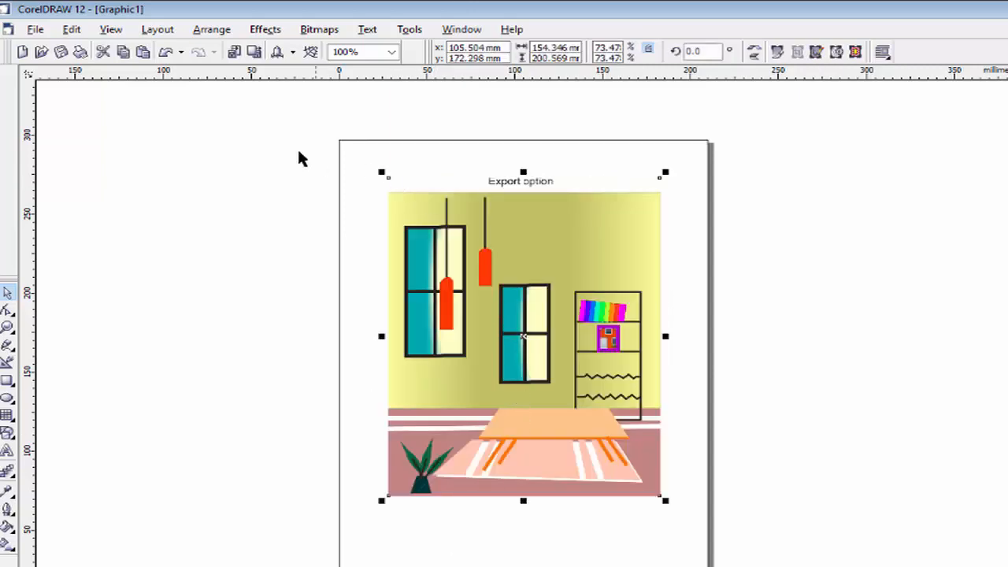
click(260, 35)
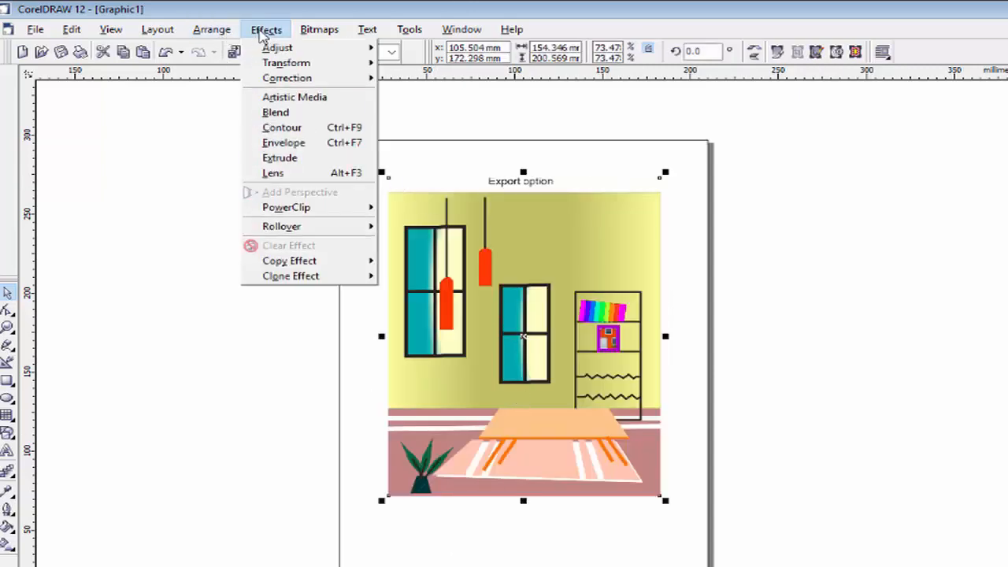
mouse_move(266, 50)
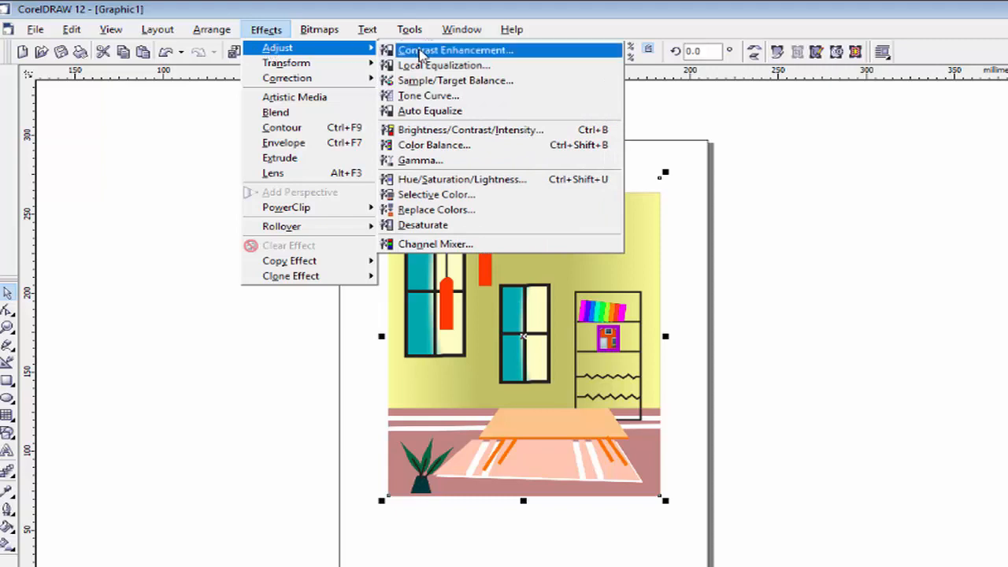
click(476, 183)
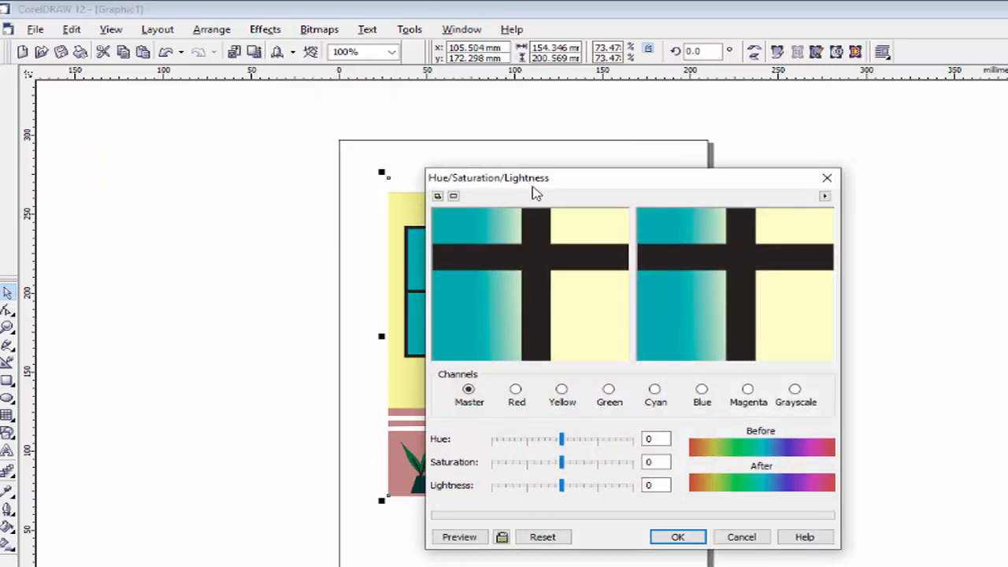
mouse_move(535, 193)
mouse_down()
mouse_move(174, 63)
mouse_move(148, 38)
mouse_up()
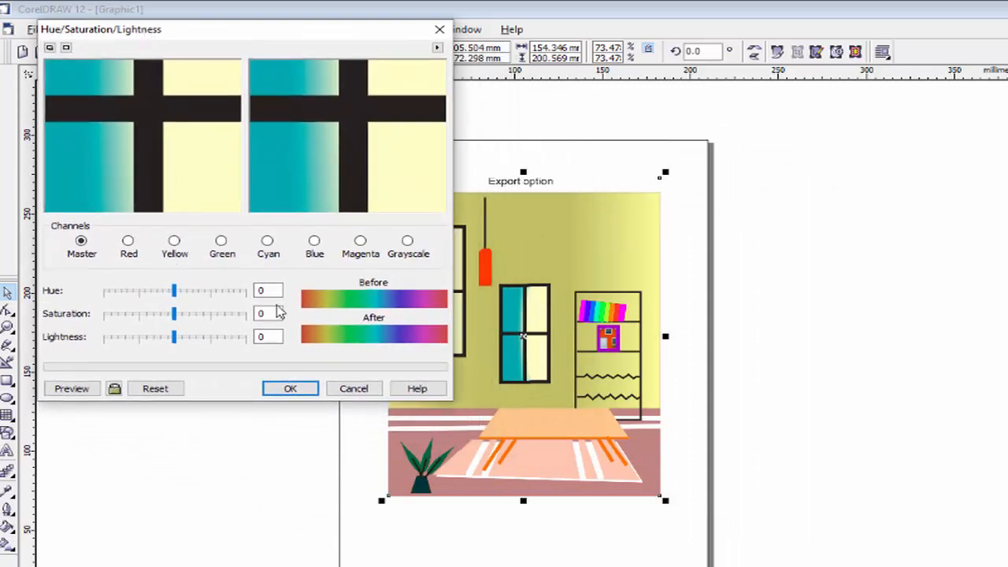
click(127, 241)
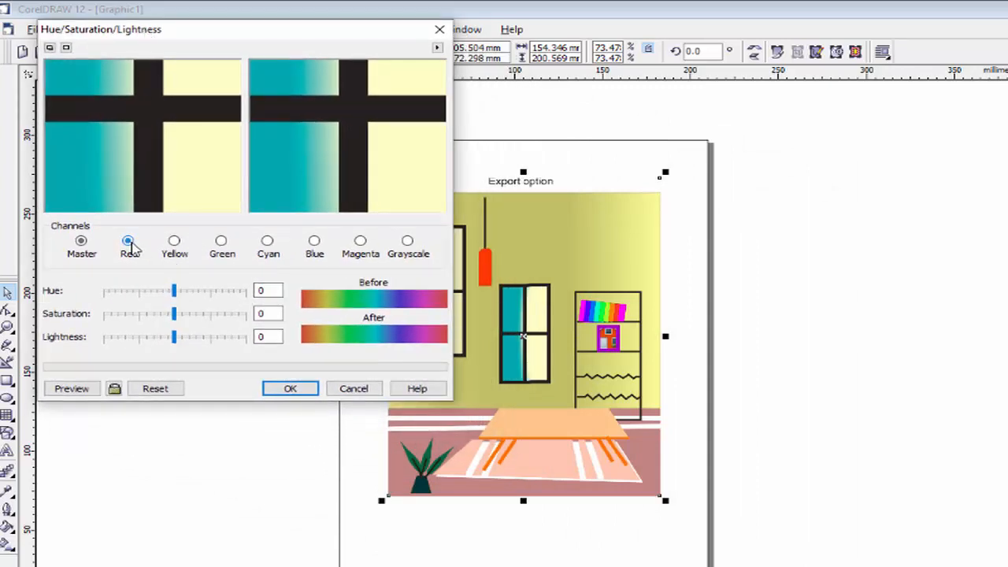
click(174, 246)
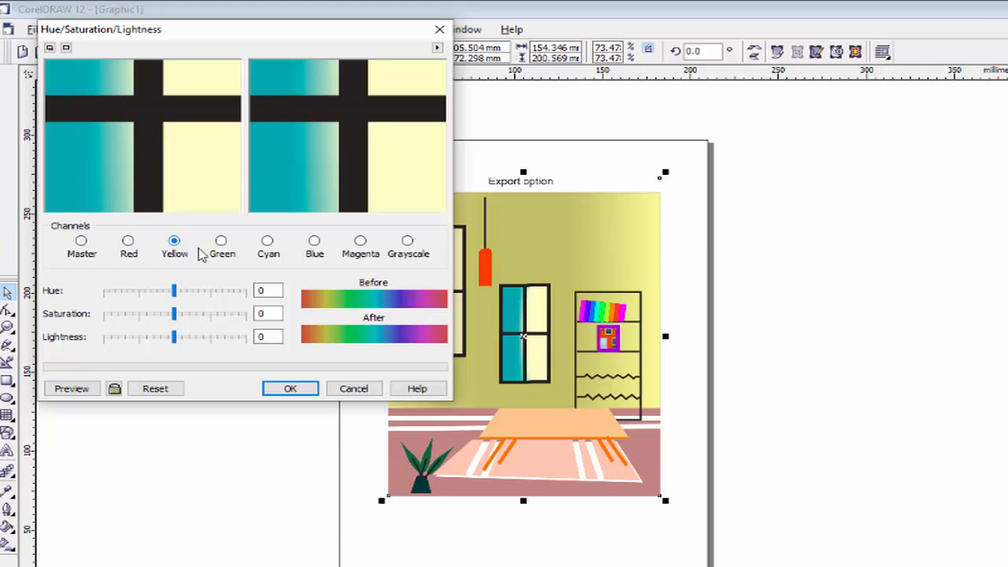
click(270, 242)
drag(174, 292, 184, 341)
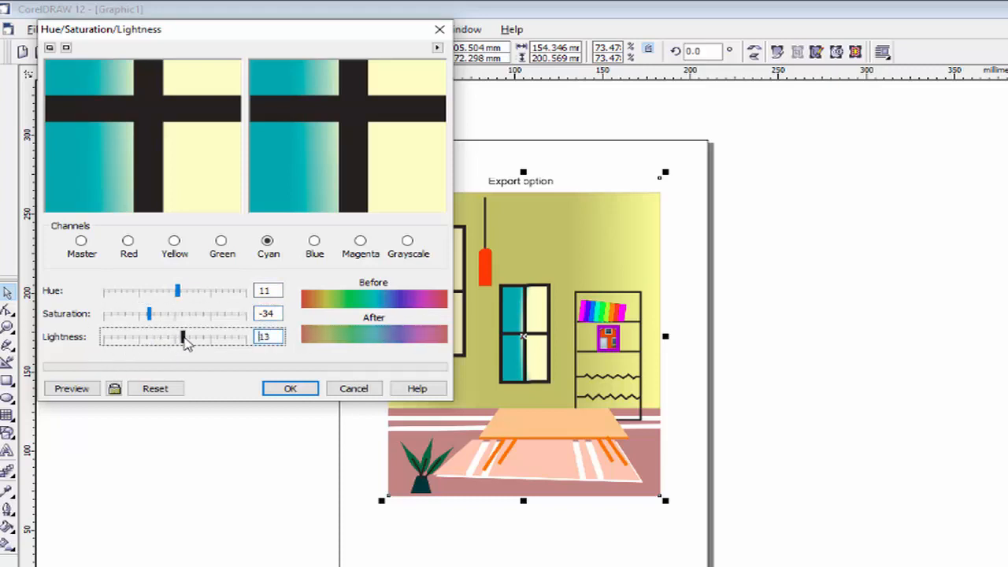
click(78, 389)
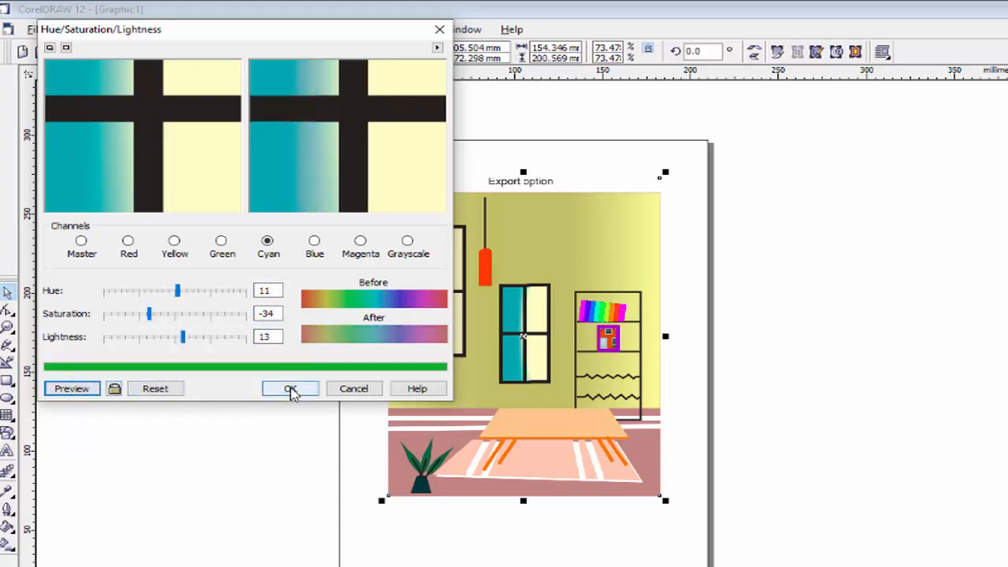
click(291, 390)
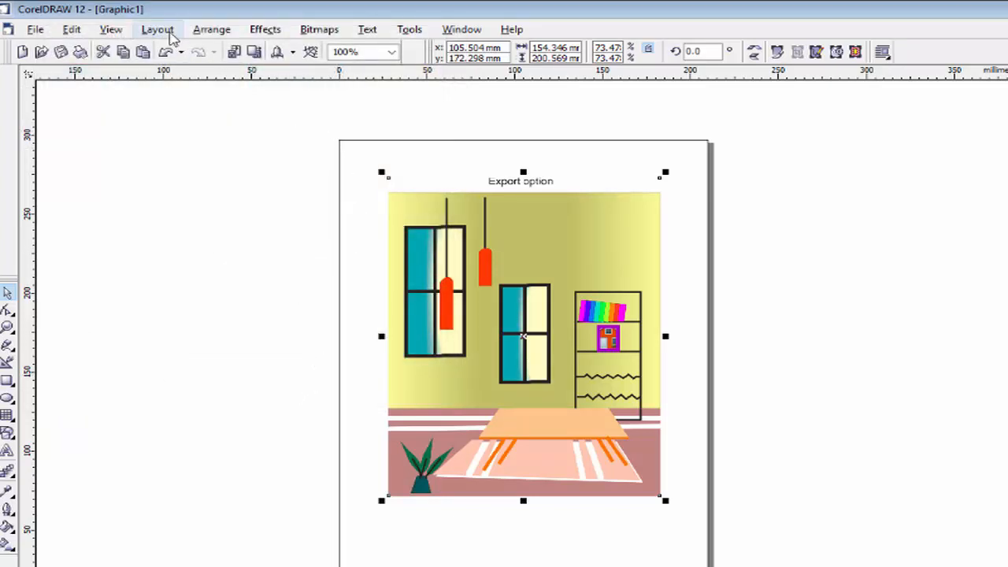
Open Selective Color for the room bitmap and set the Reds to magenta 34, yellow -30 and black 31.
click(168, 33)
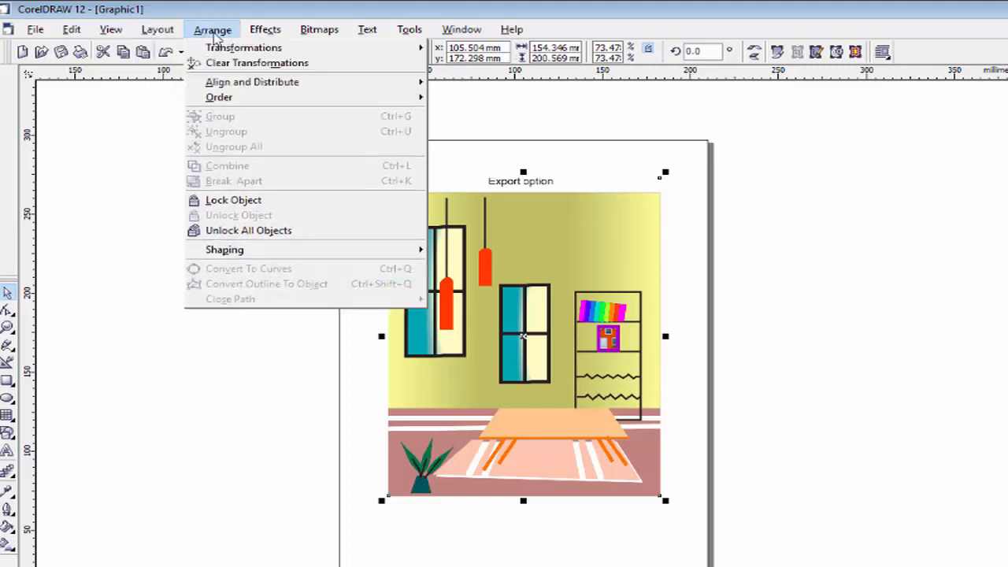
mouse_move(272, 48)
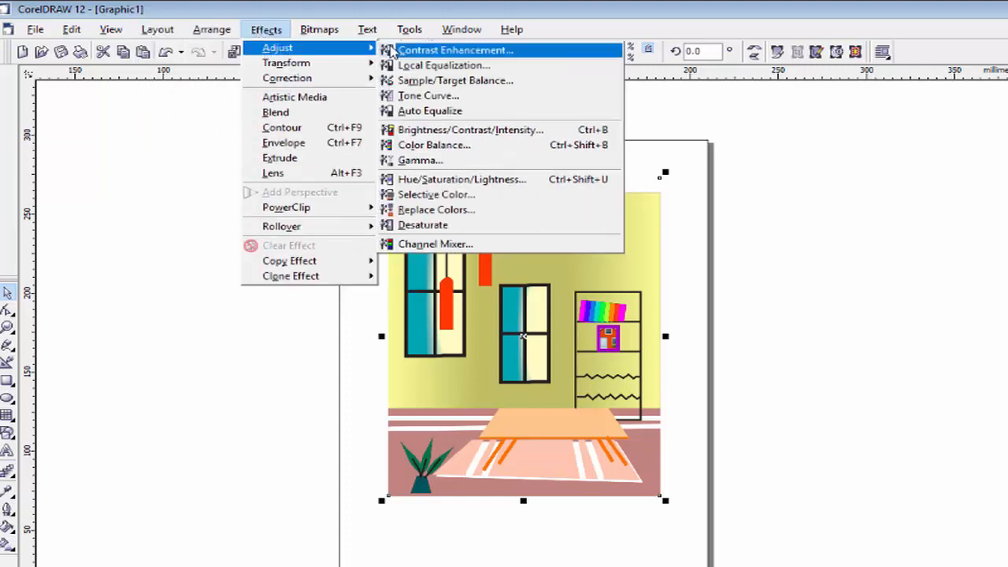
click(438, 194)
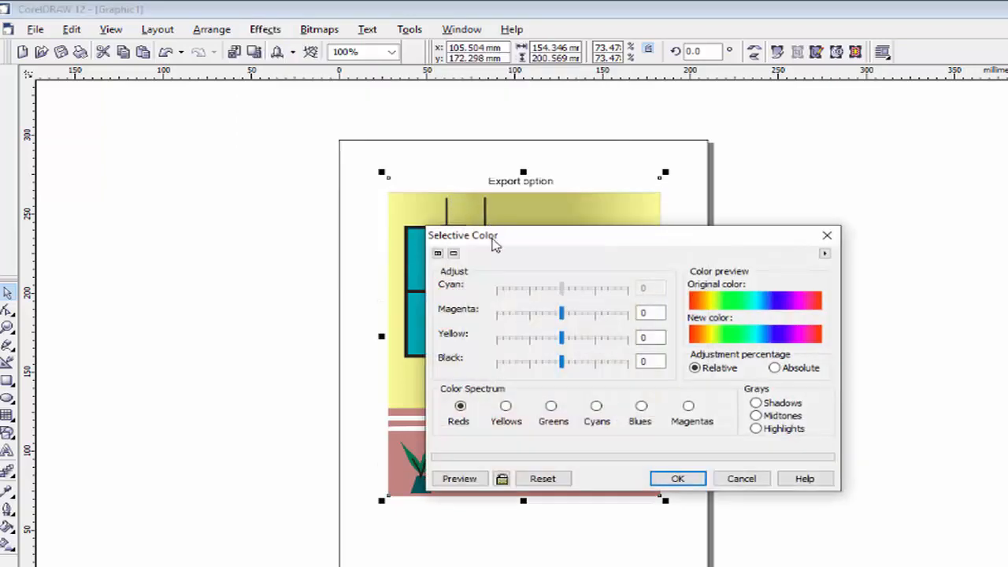
mouse_move(493, 240)
mouse_down()
mouse_move(115, 68)
mouse_move(93, 69)
mouse_up()
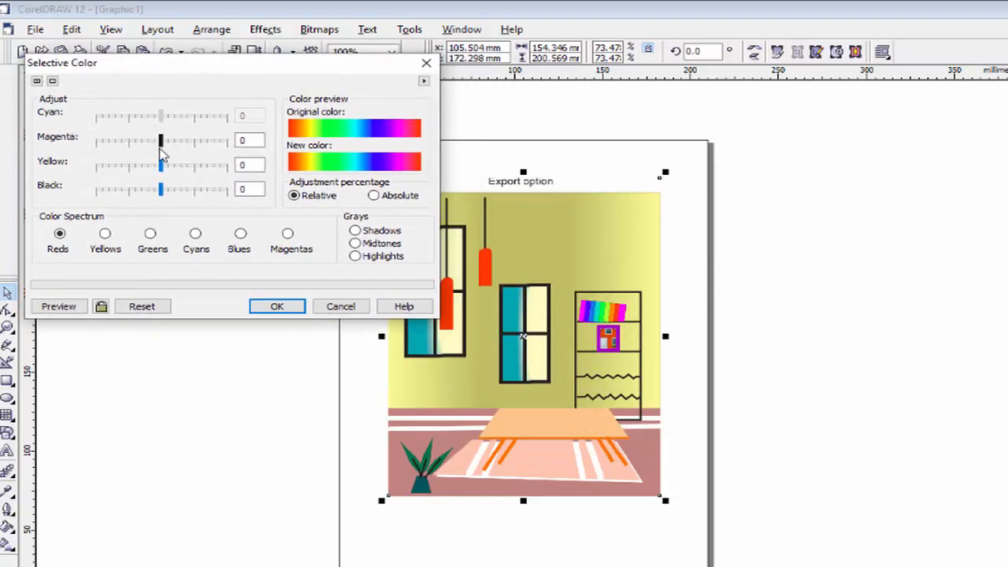
drag(162, 145, 186, 147)
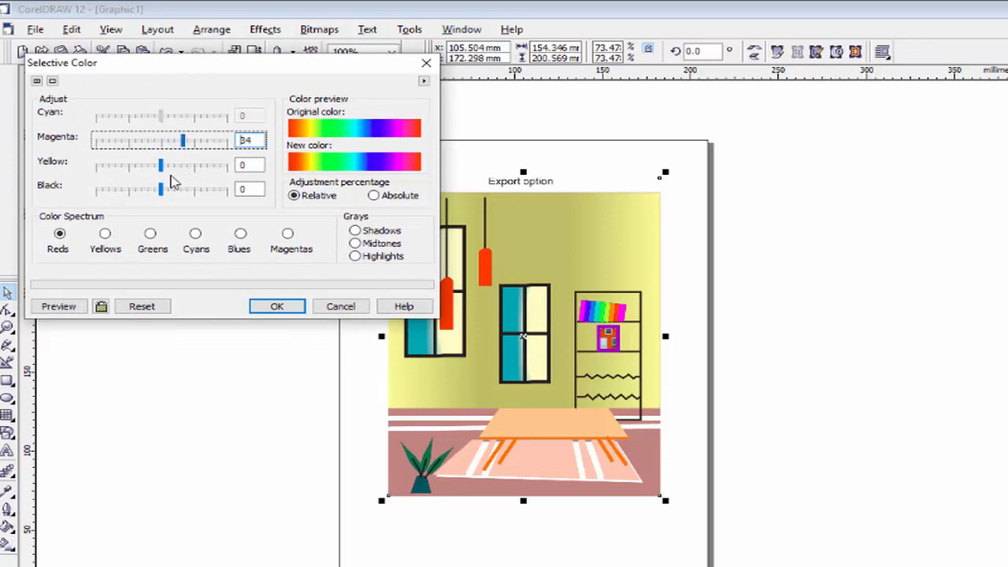
click(162, 169)
drag(164, 173, 181, 194)
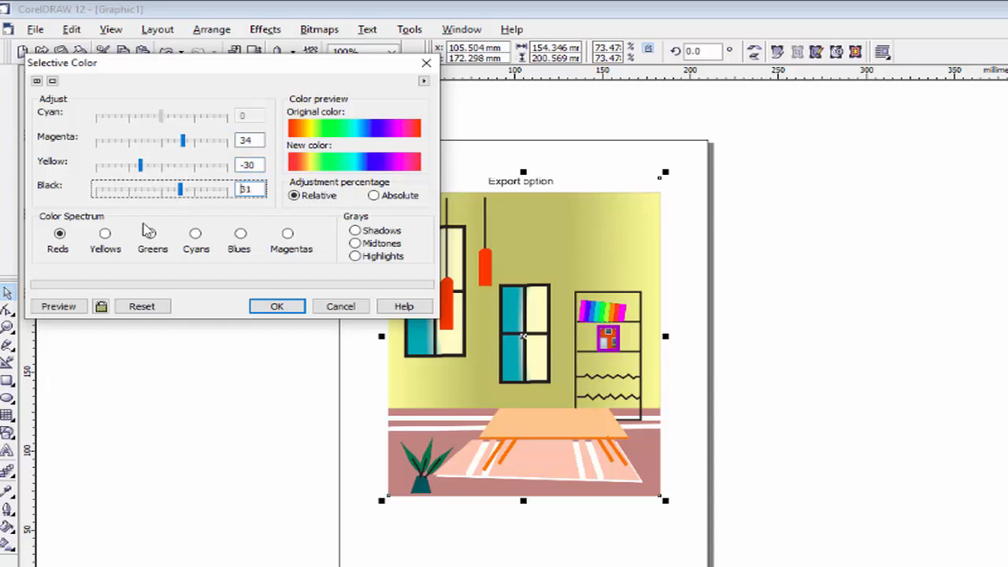
Set the Magentas spectrum to cyan 18, magenta 23, yellow -22 and black 18, and apply the selective color adjustment.
click(111, 238)
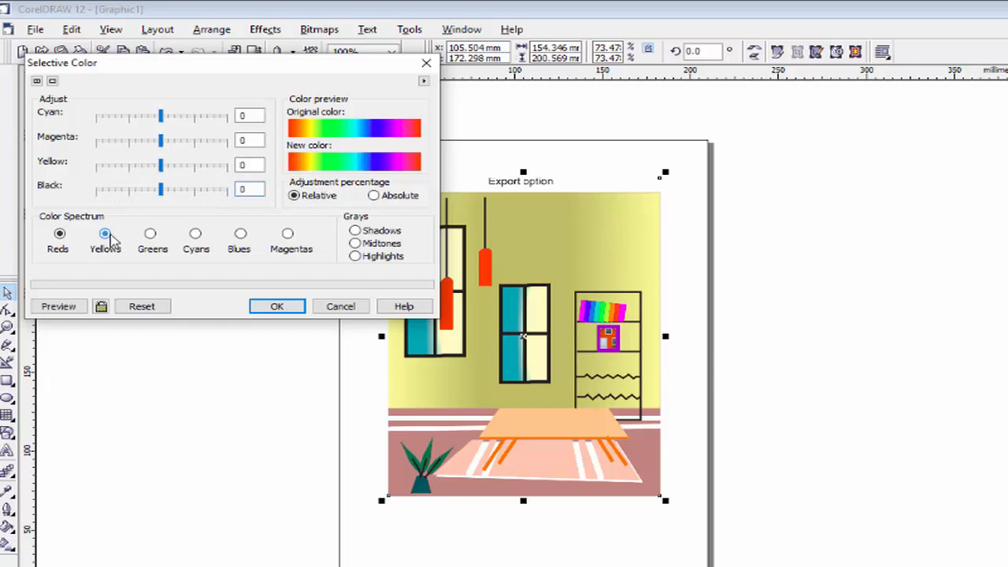
click(151, 238)
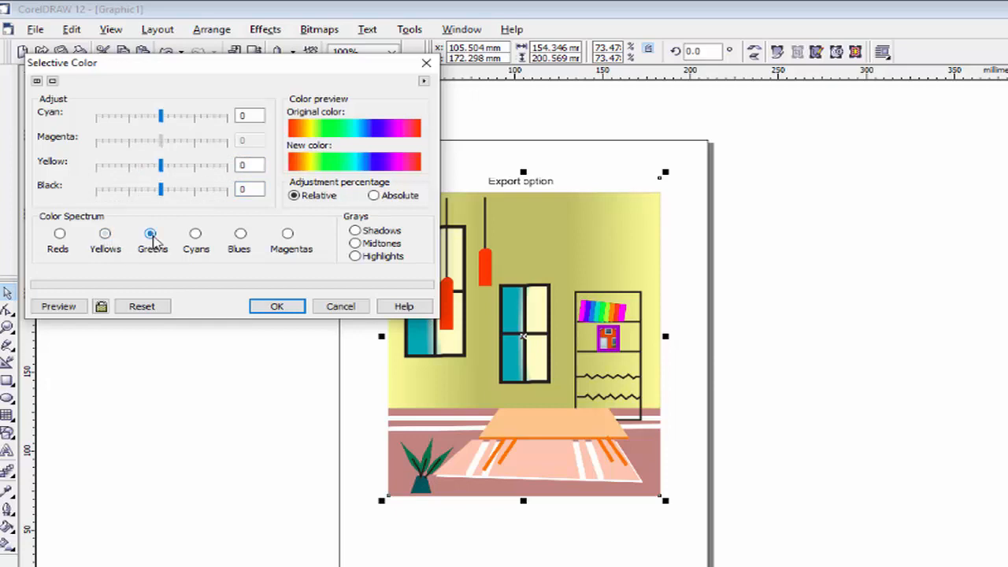
click(196, 235)
click(241, 237)
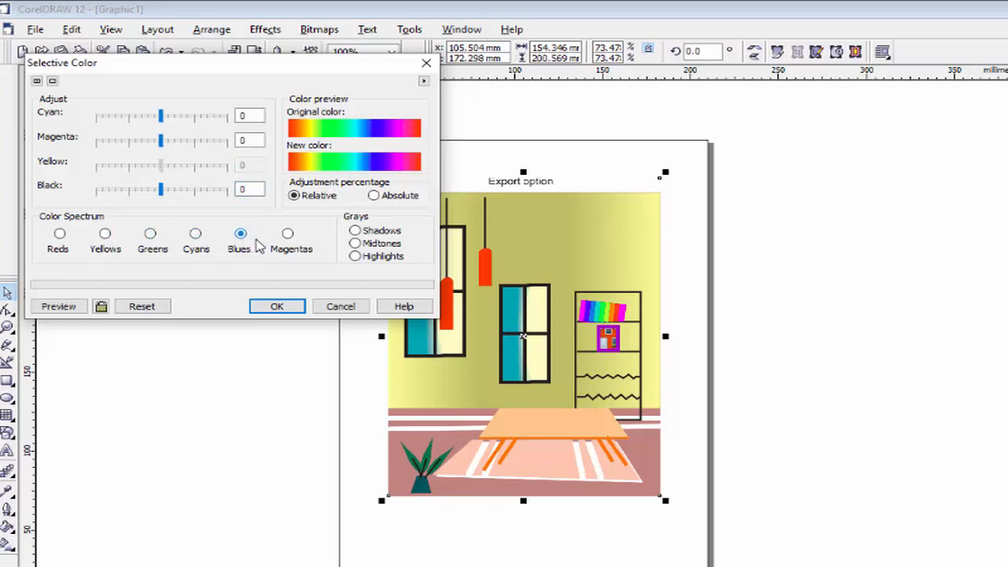
click(287, 233)
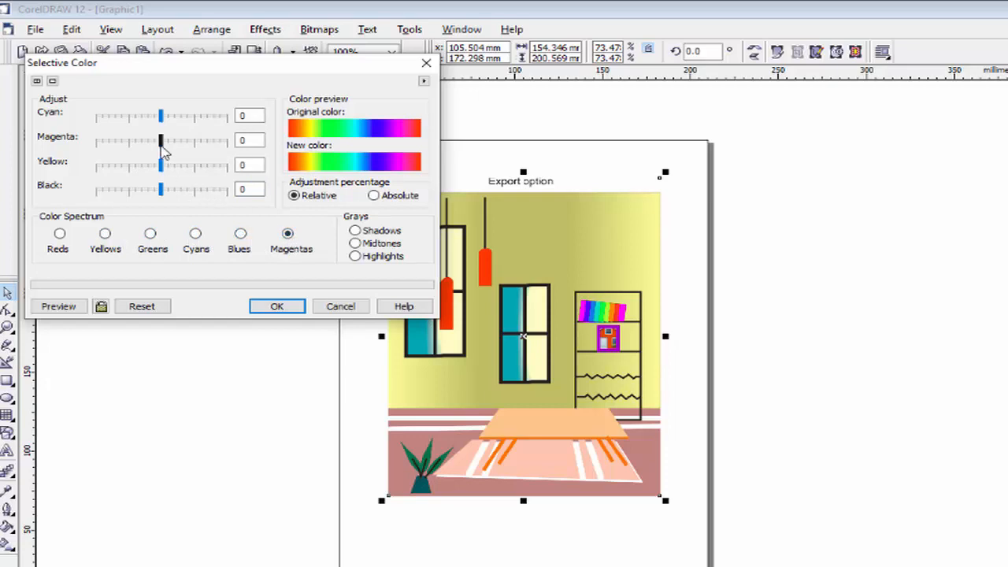
drag(162, 141, 173, 191)
click(161, 166)
drag(161, 118, 174, 119)
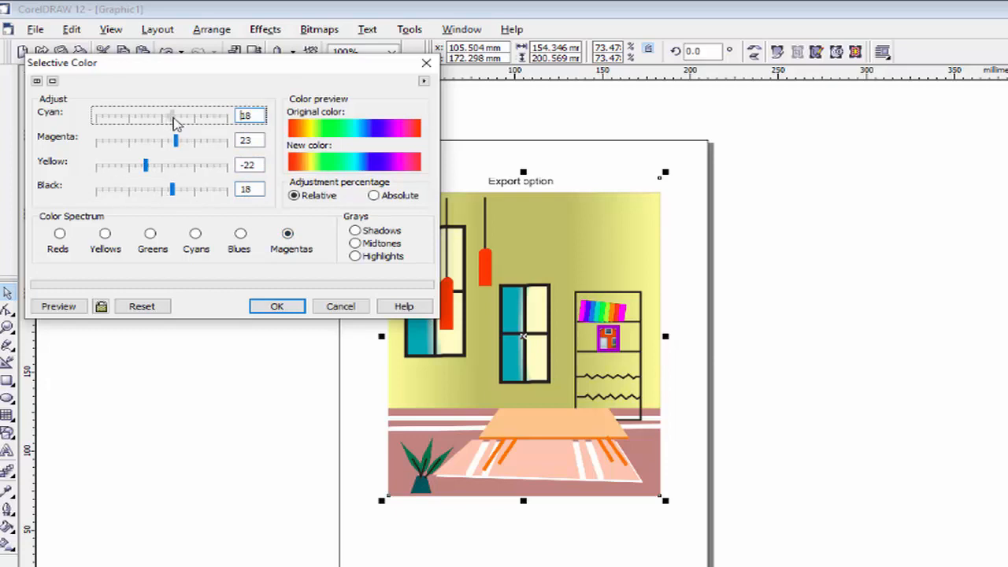
click(274, 306)
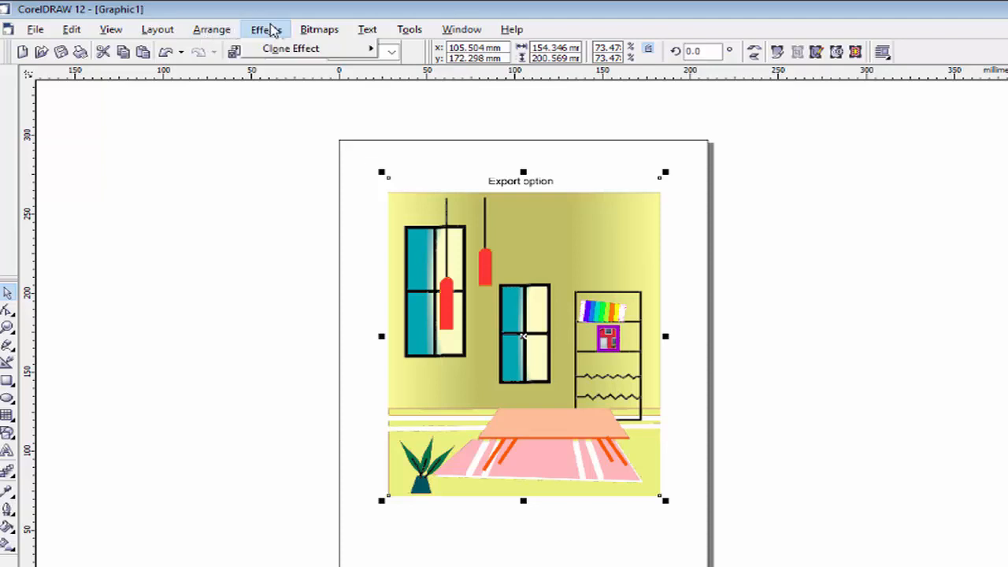
Replace the default dark old color in the room bitmap with orange, keeping the range at 50, and apply it.
click(265, 29)
mouse_move(268, 49)
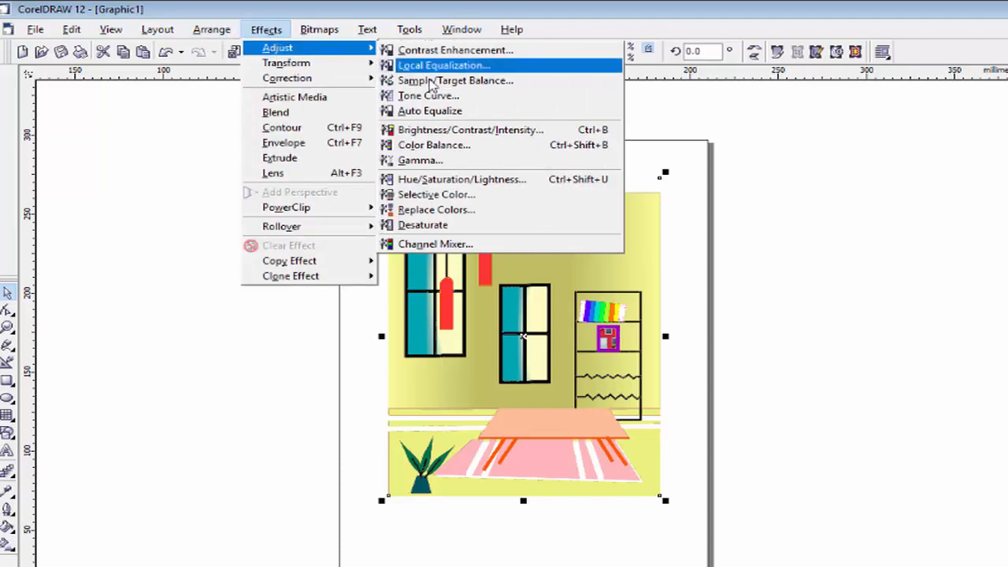
click(435, 210)
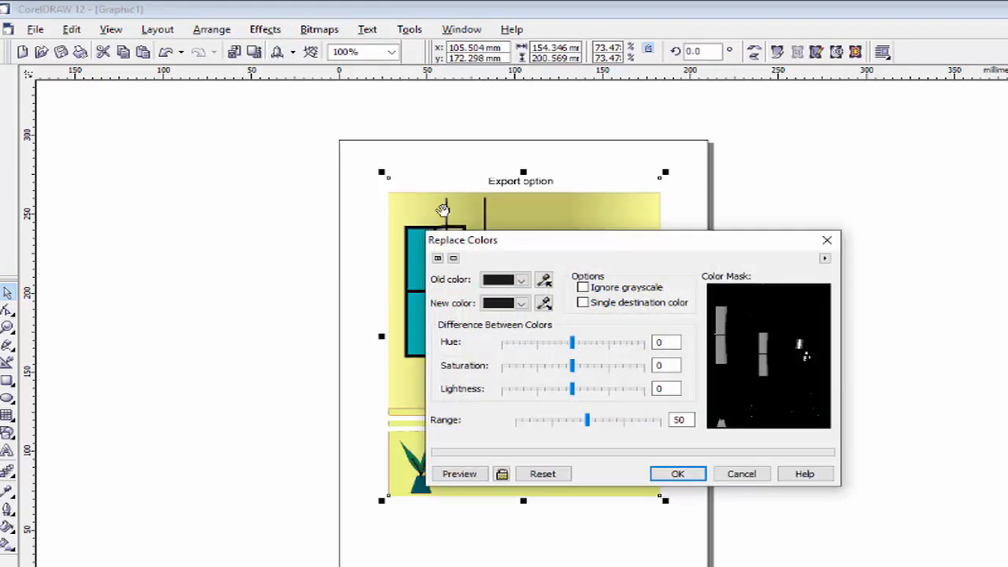
mouse_move(483, 251)
mouse_down()
mouse_move(254, 135)
mouse_move(92, 72)
mouse_up()
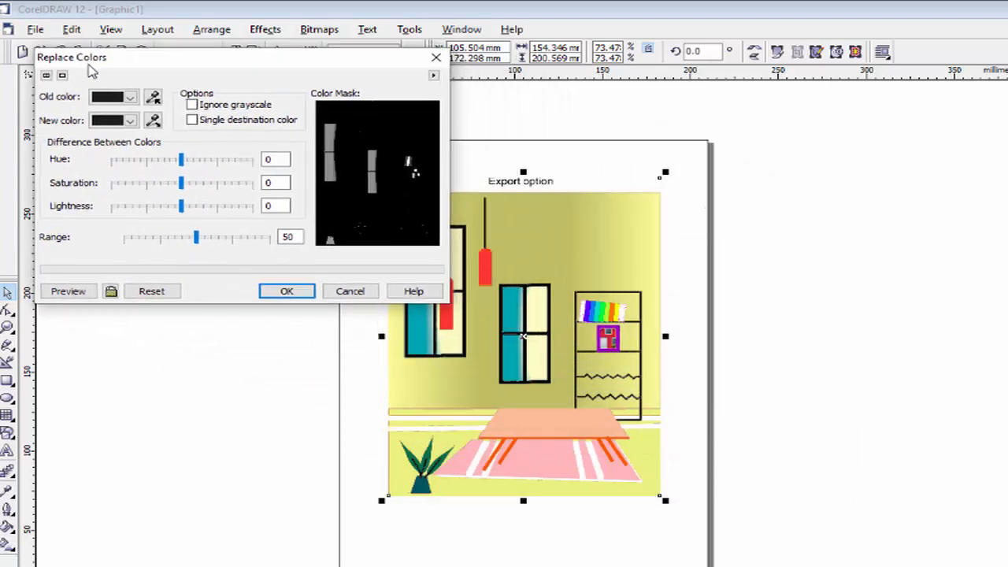
click(130, 120)
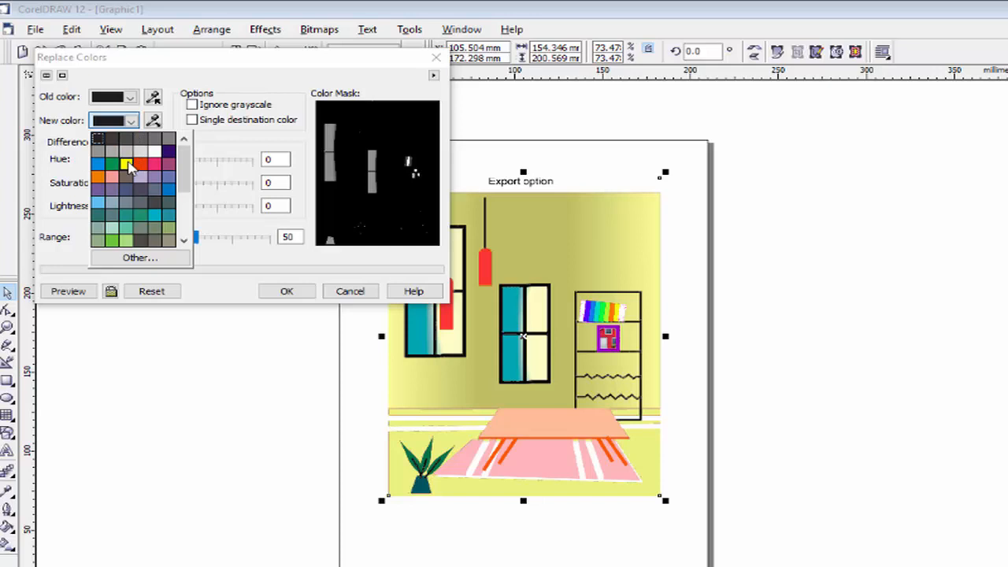
click(98, 180)
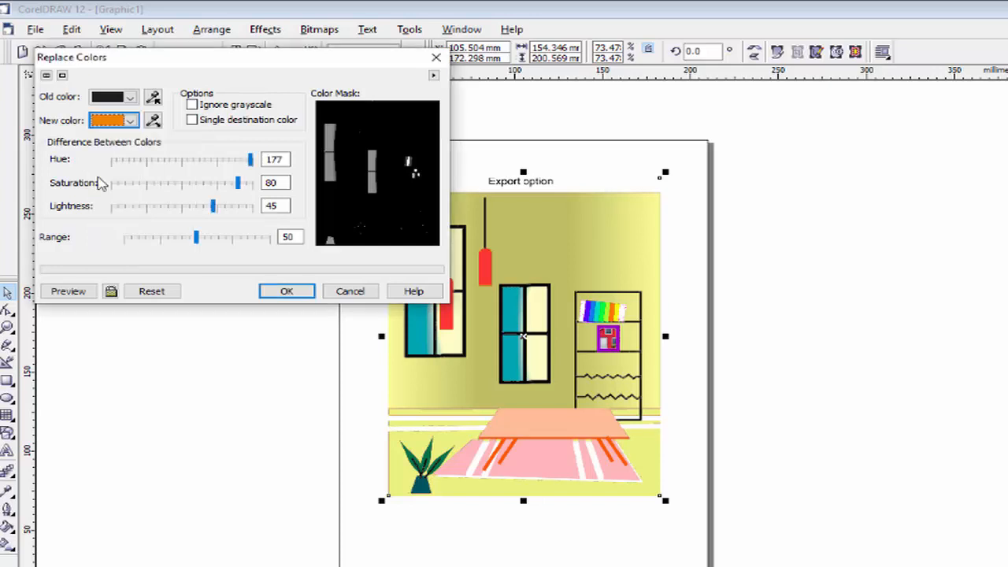
click(277, 292)
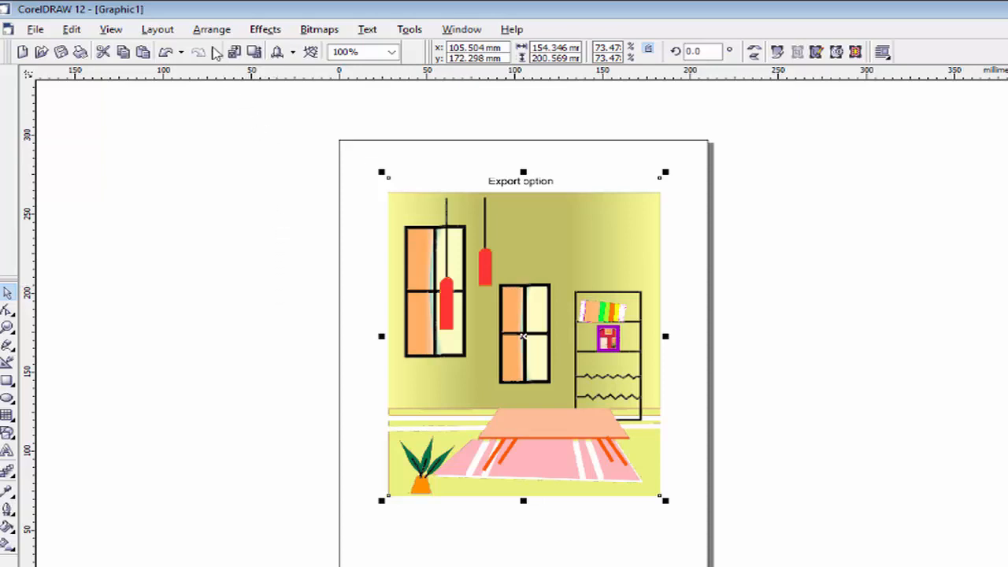
Desaturate the room bitmap.
click(250, 30)
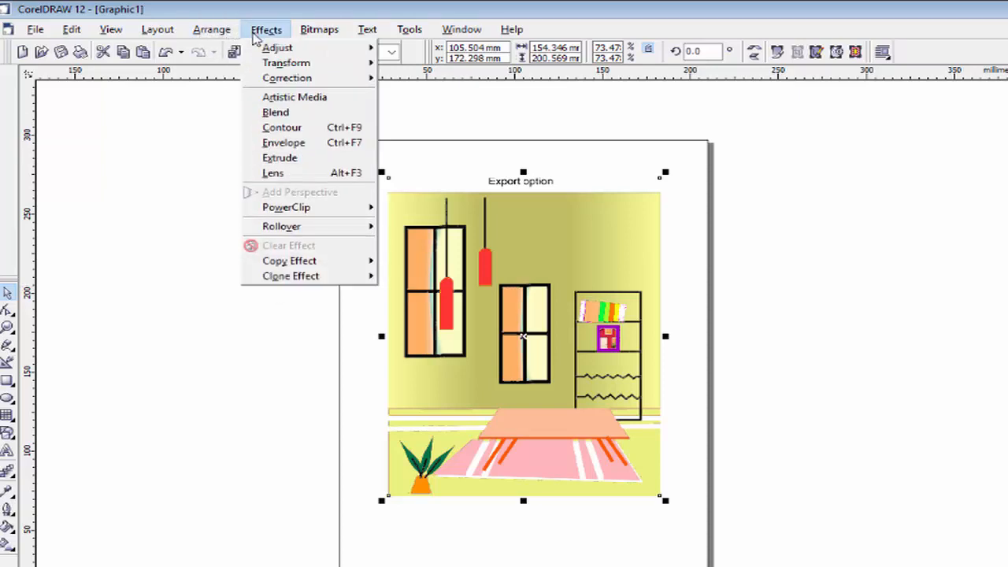
mouse_move(271, 48)
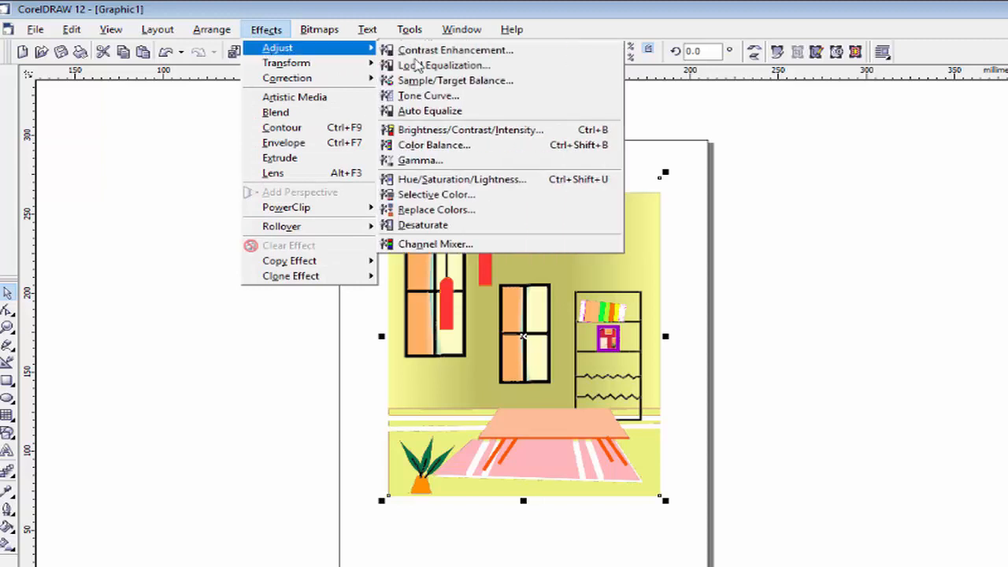
click(461, 228)
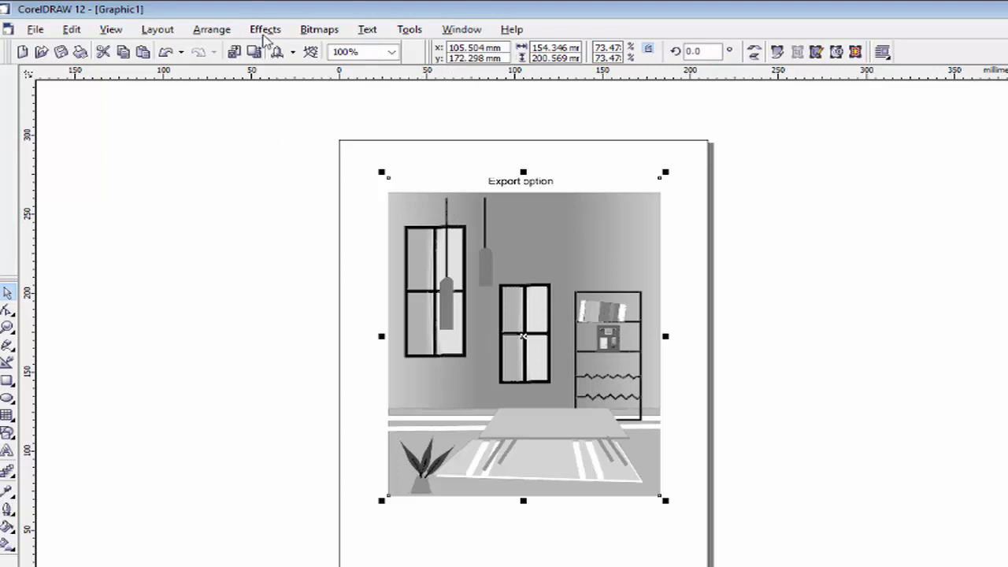
Undo the desaturation of the room bitmap.
click(265, 29)
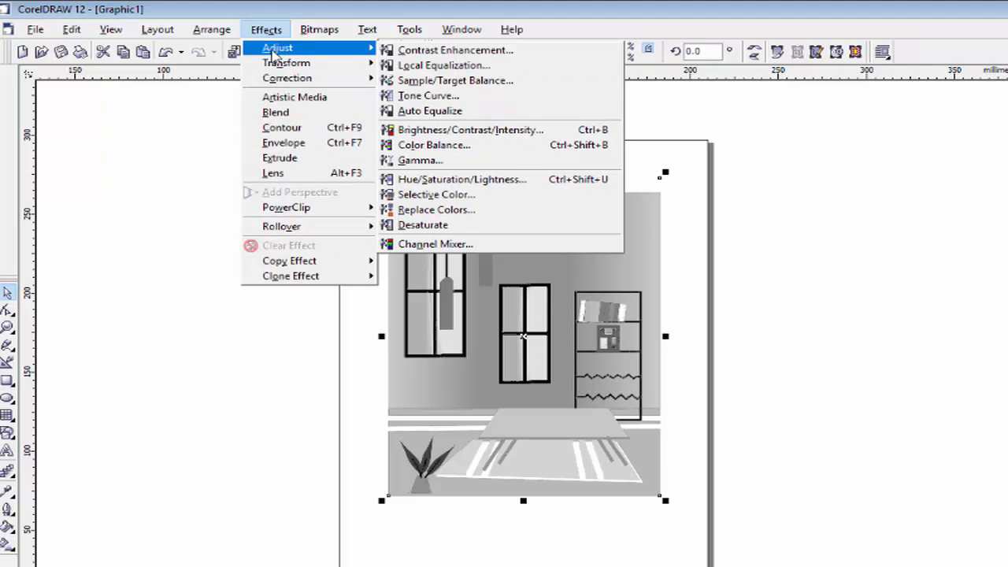
mouse_move(280, 67)
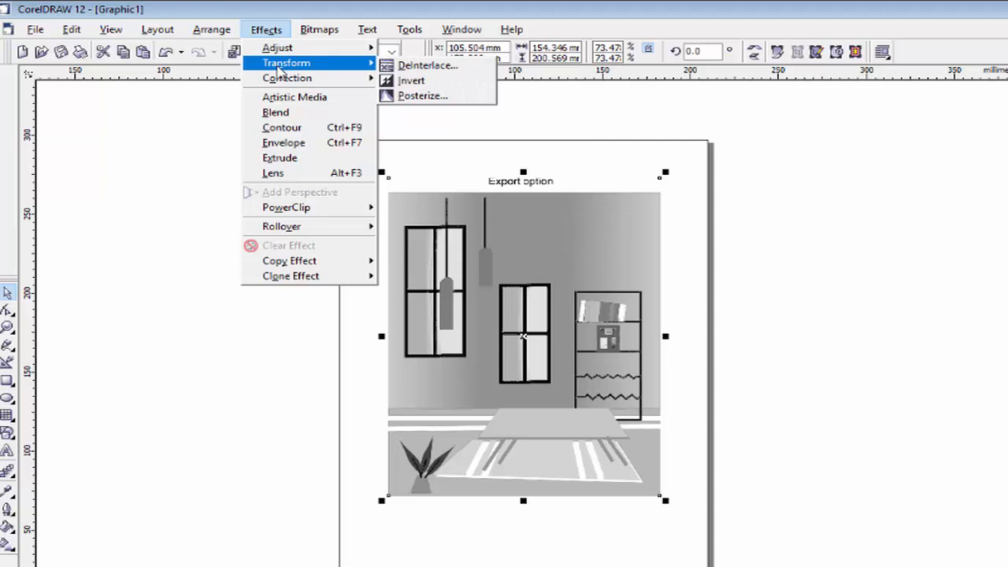
key(Escape)
key(Escape)
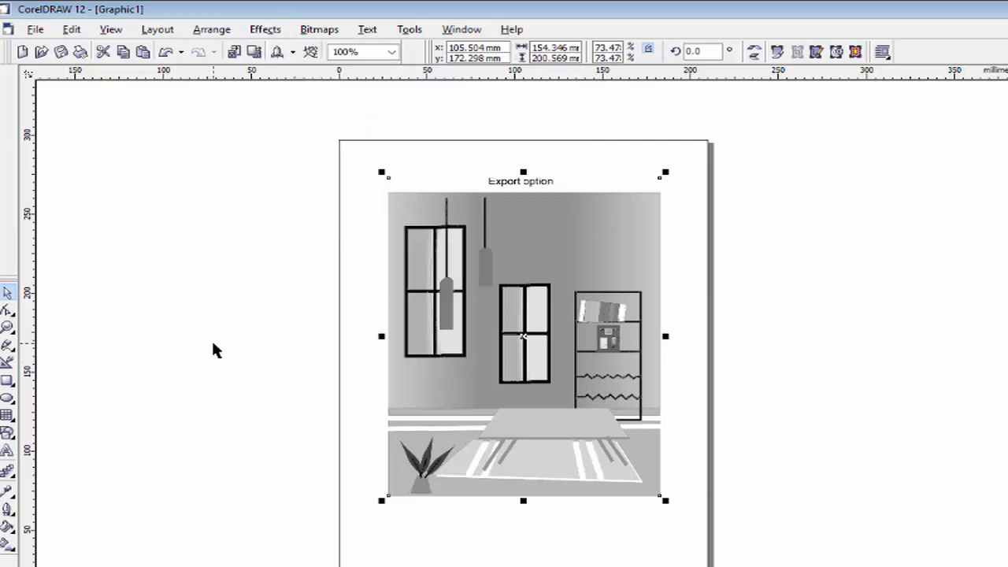
click(214, 344)
key(ctrl+z)
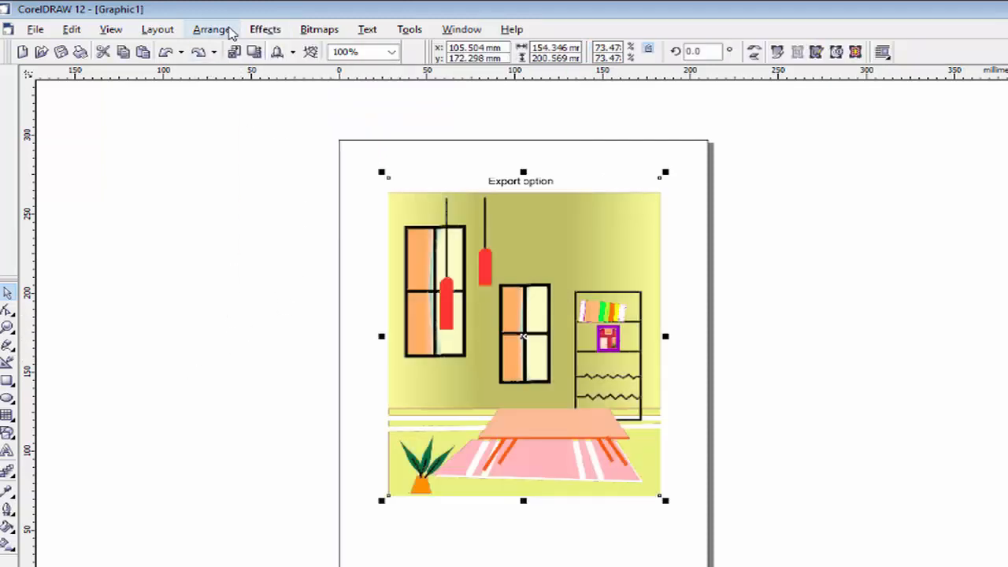
Deinterlace the room bitmap using even scan lines and the Interpolation replacement method, and apply the result.
click(258, 33)
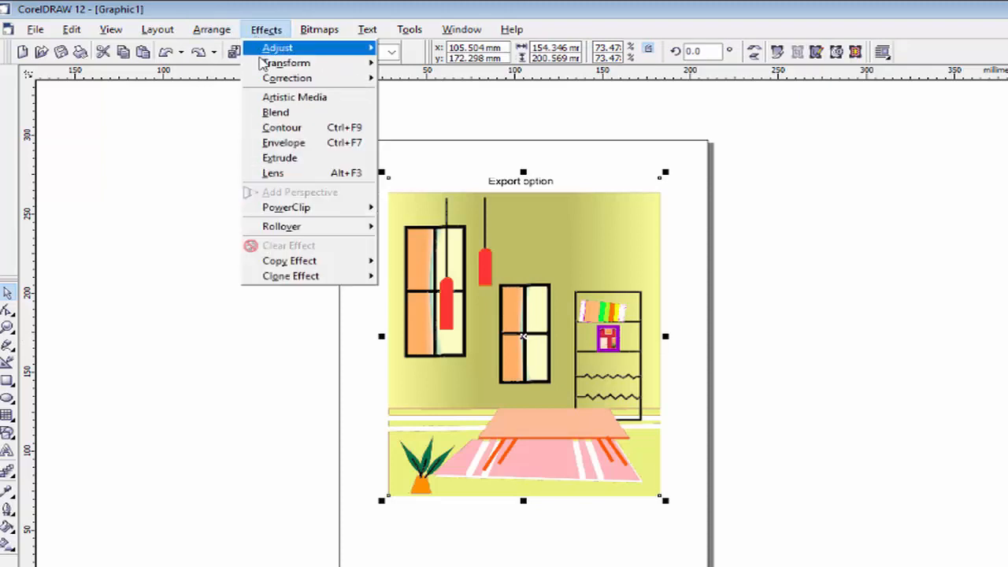
mouse_move(287, 63)
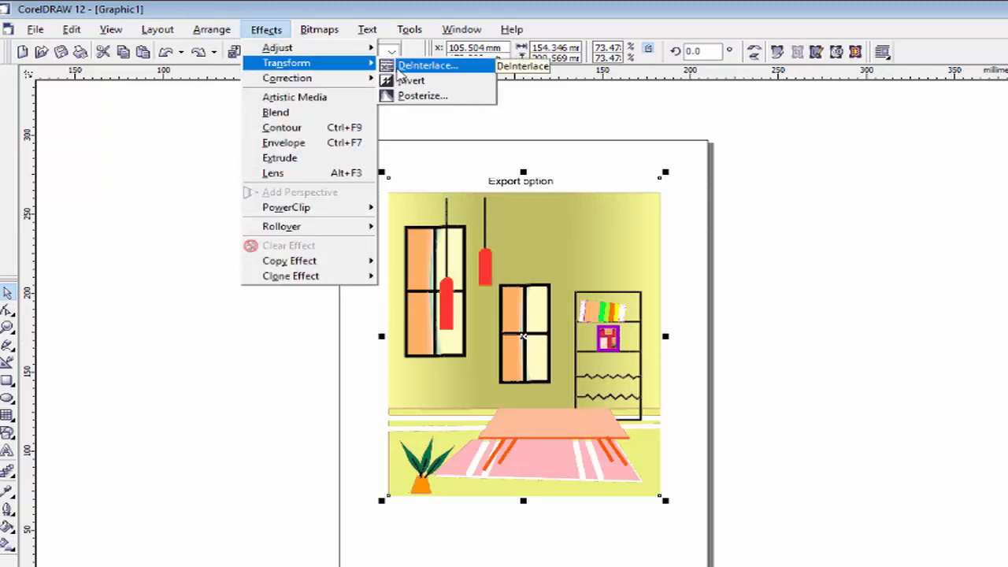
click(426, 65)
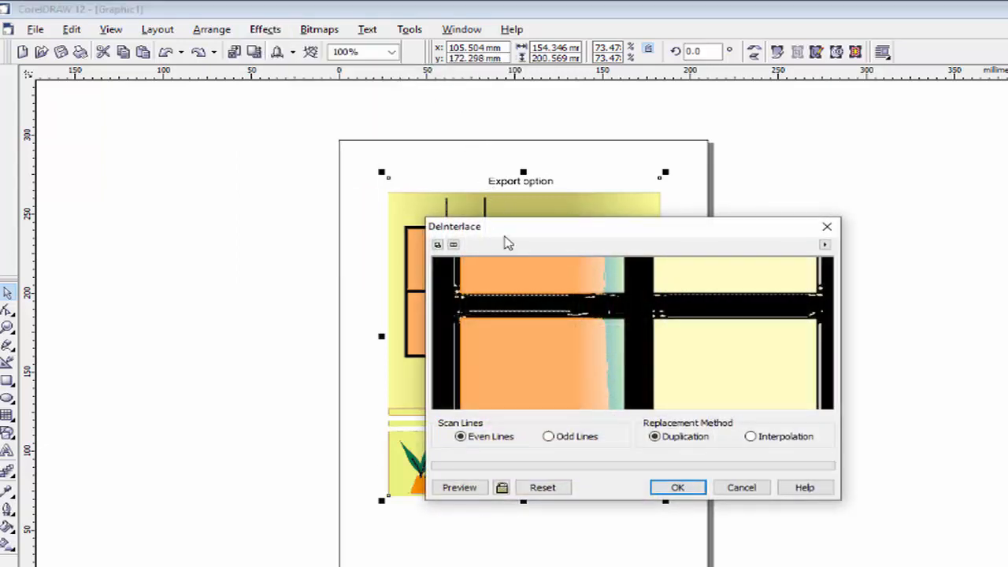
mouse_move(491, 228)
mouse_down()
mouse_move(342, 176)
mouse_move(130, 50)
mouse_move(104, 49)
mouse_up()
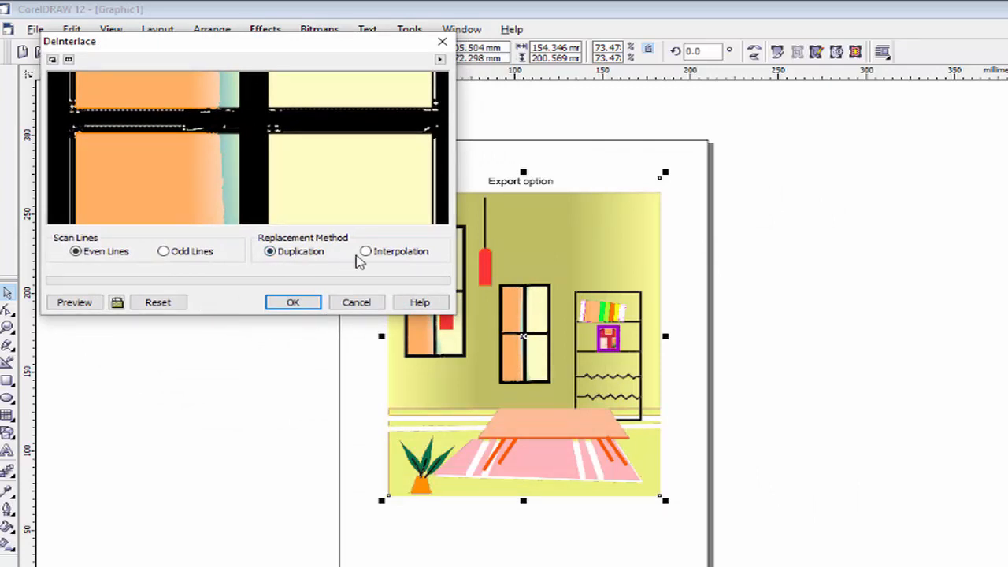
click(315, 304)
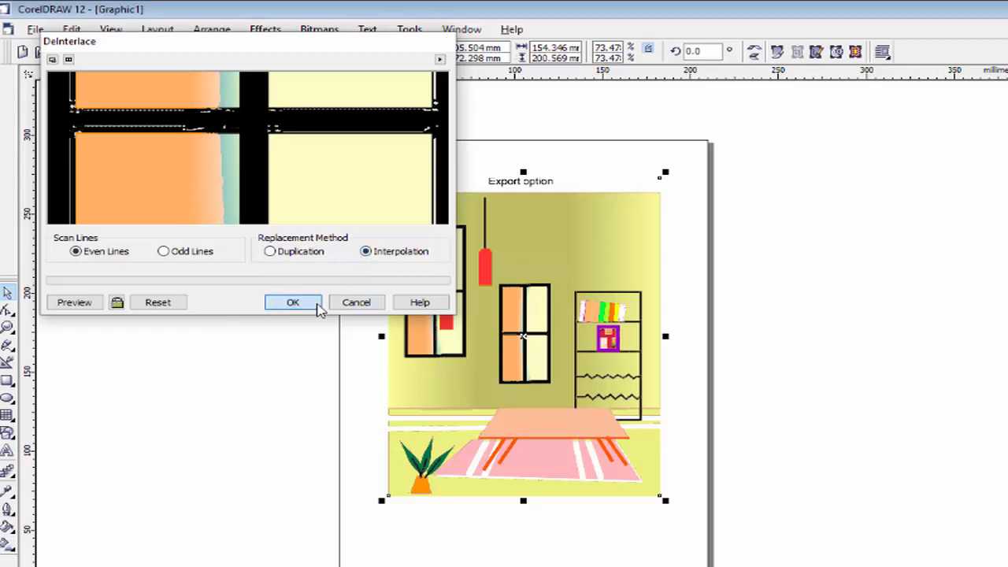
Deinterlace the room bitmap using odd scan lines with Interpolation replacement, previewing before and after side by side, and apply it.
click(265, 29)
mouse_move(273, 67)
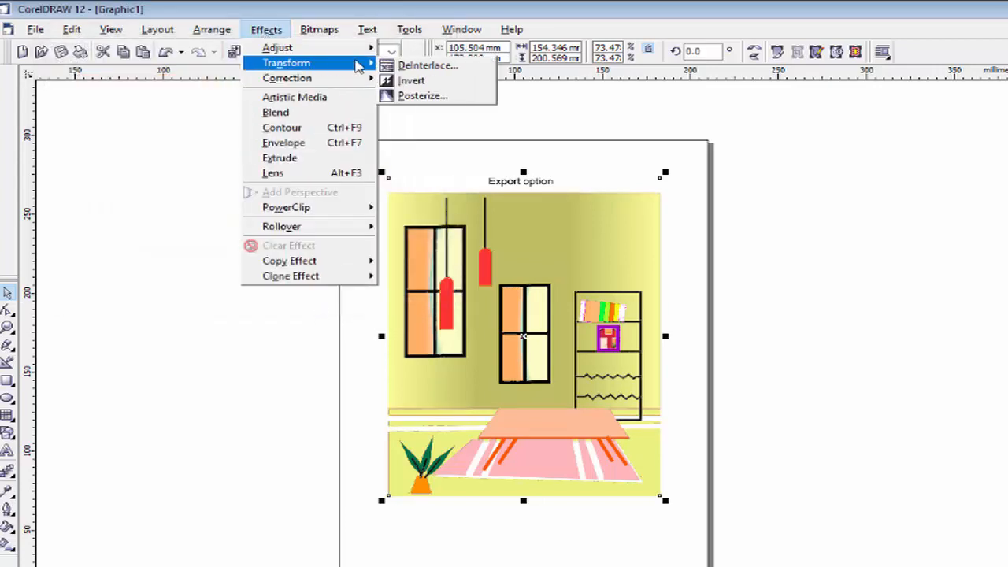
click(402, 66)
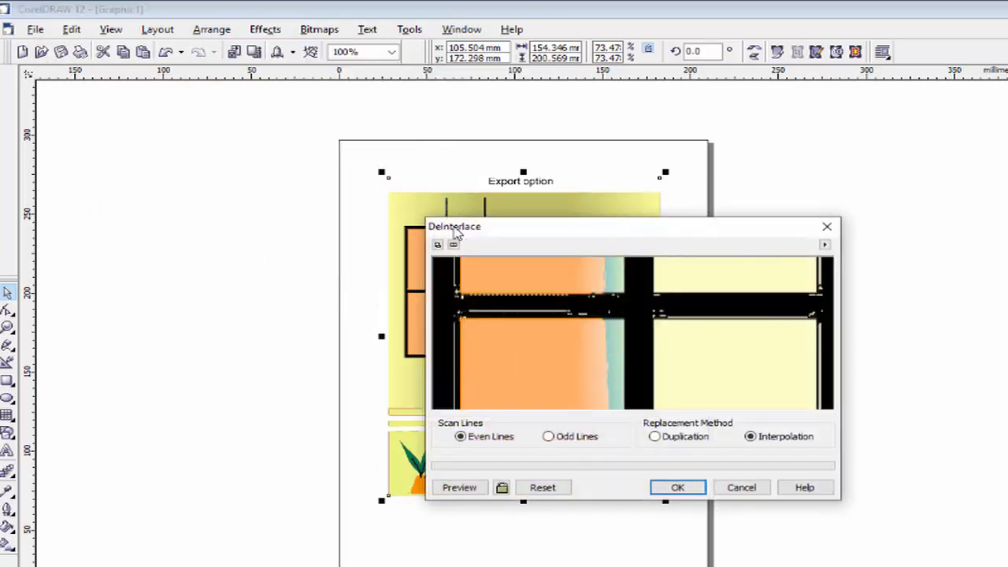
drag(455, 230, 52, 22)
click(52, 36)
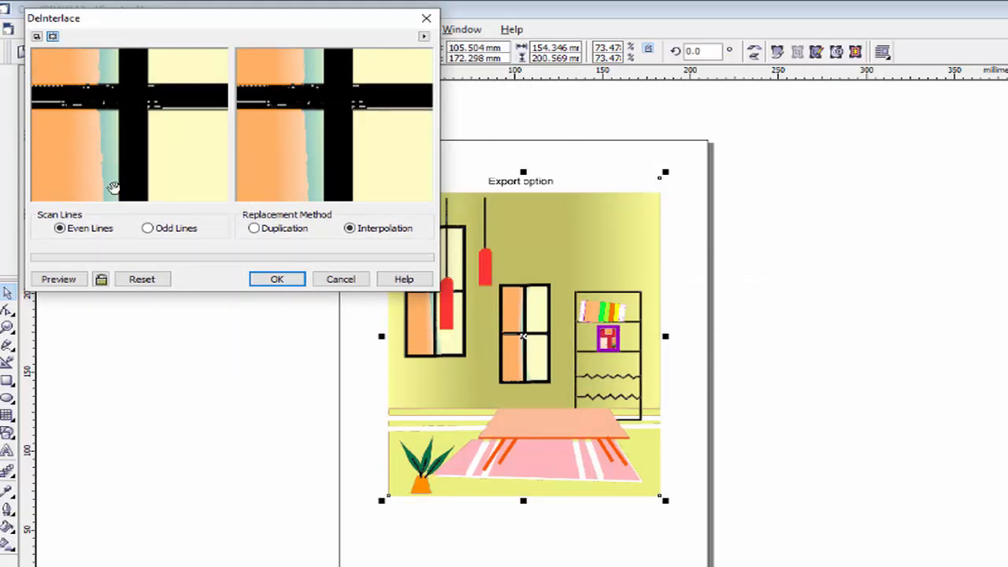
click(148, 230)
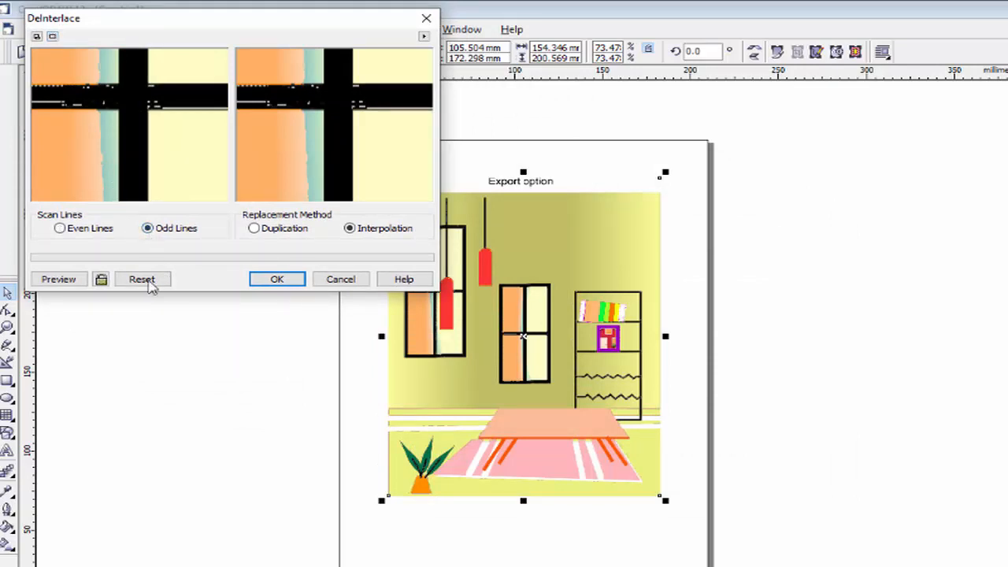
click(81, 282)
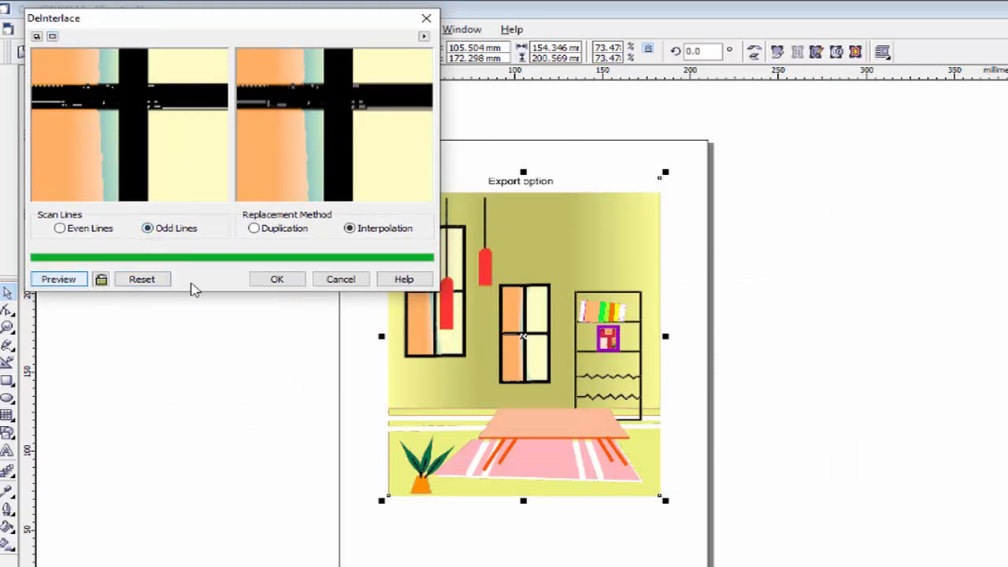
click(271, 282)
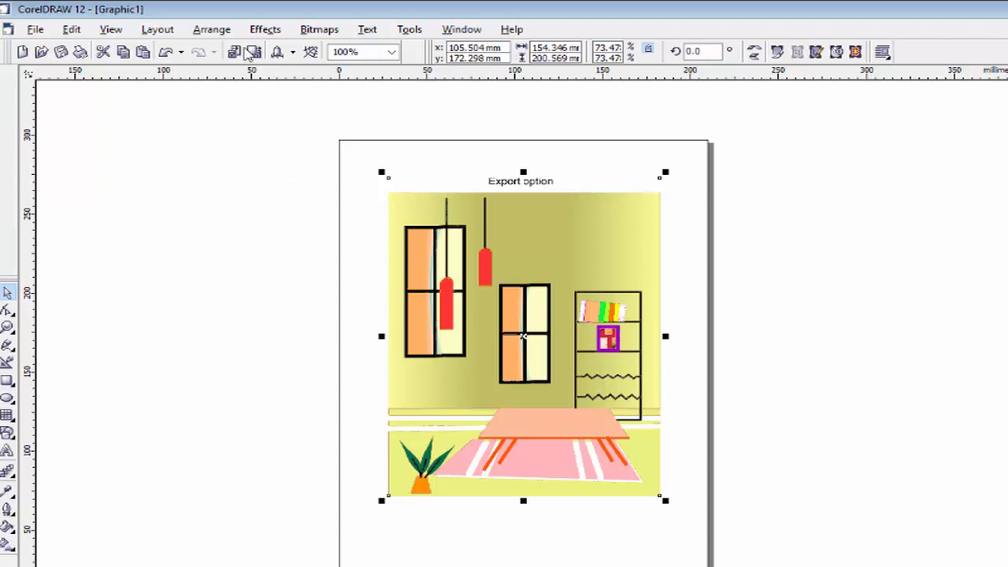
Invert the colors of the room bitmap.
click(261, 32)
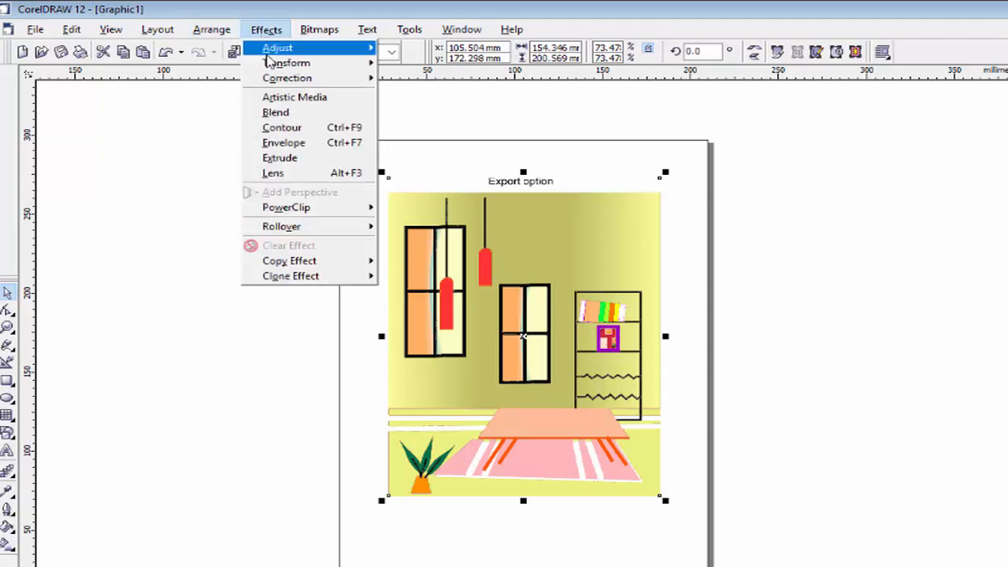
mouse_move(368, 68)
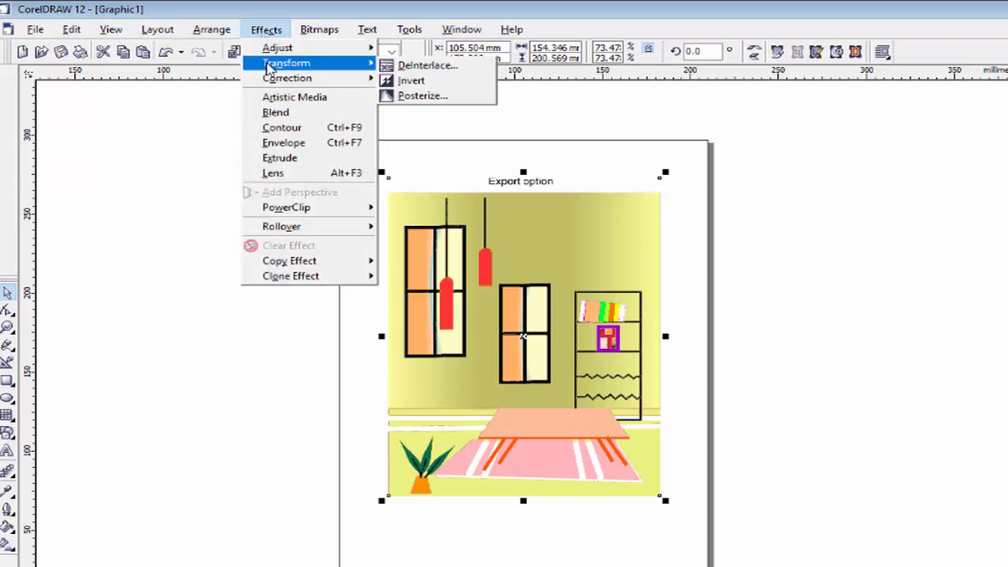
click(409, 81)
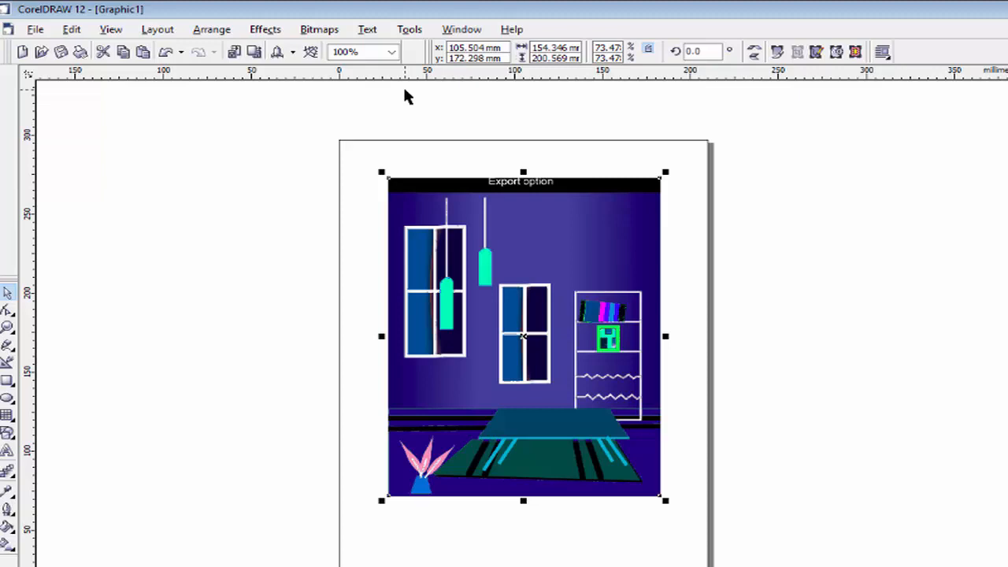
Undo the color inversion of the room bitmap.
click(214, 30)
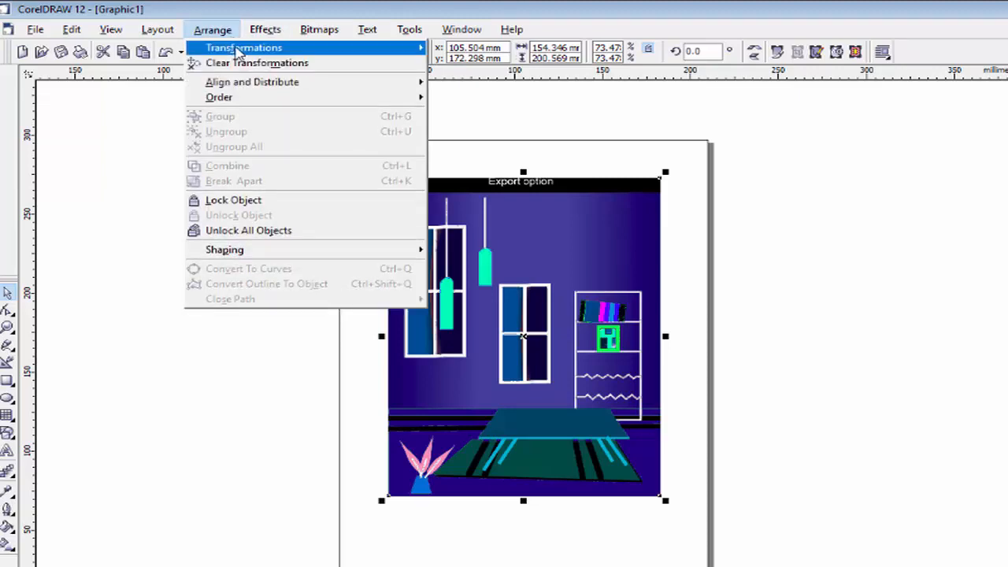
mouse_move(276, 67)
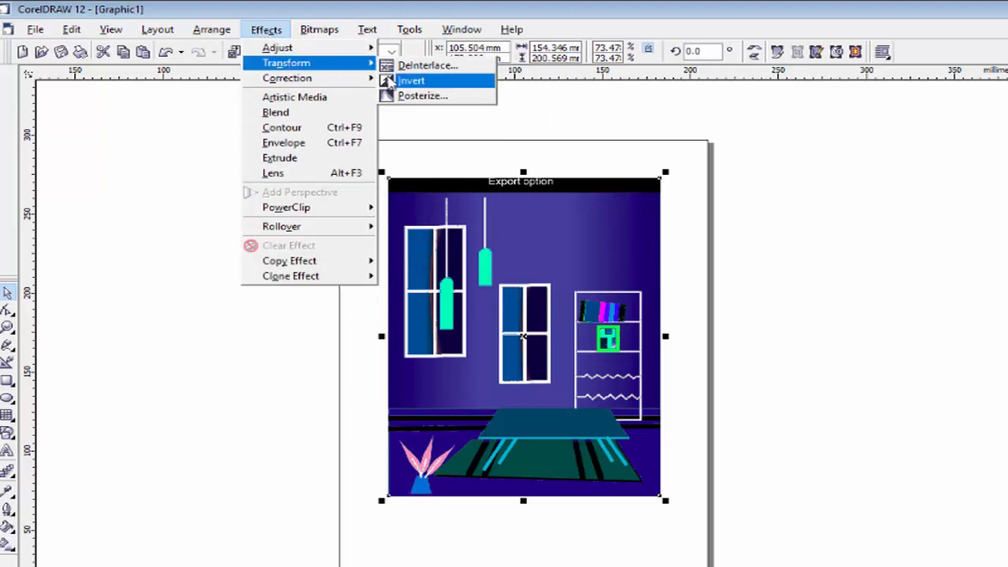
click(431, 208)
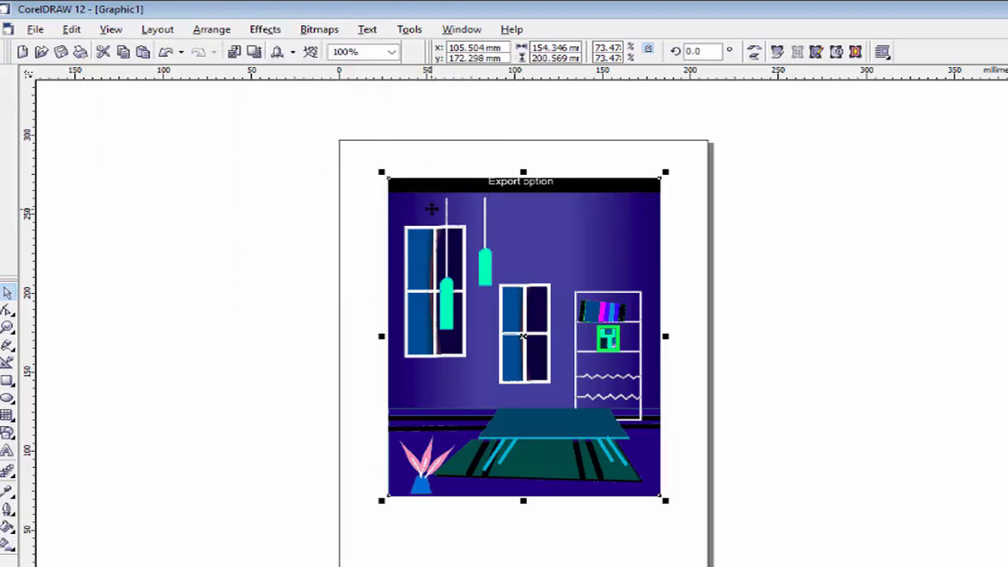
key(ctrl+z)
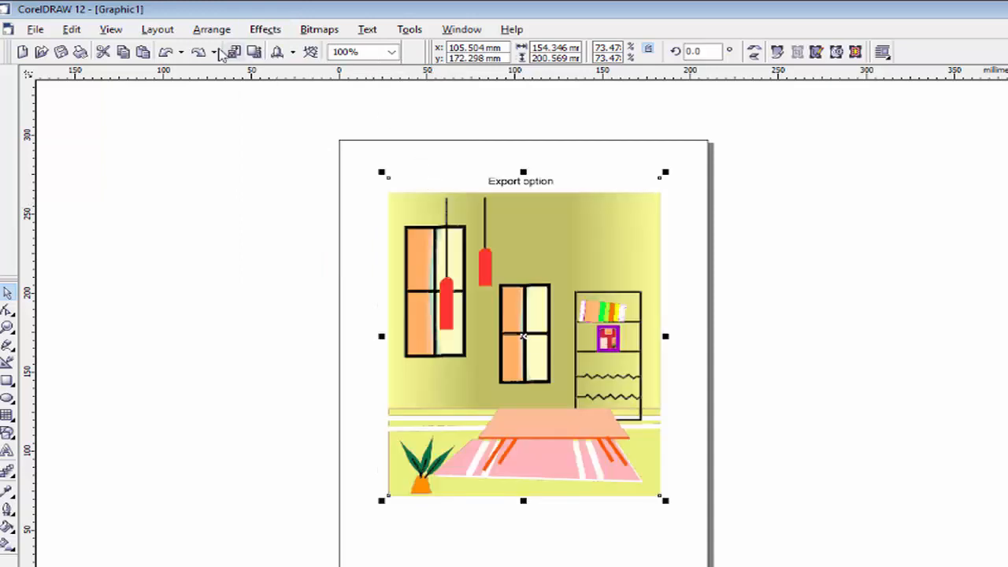
Posterize the room bitmap at level 22, previewing the effect before applying it.
click(199, 30)
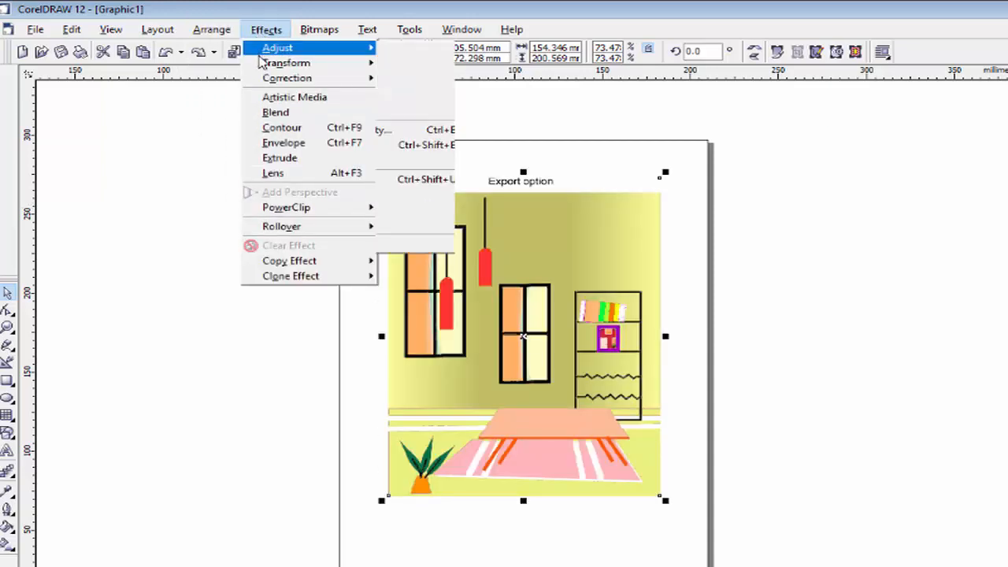
mouse_move(262, 64)
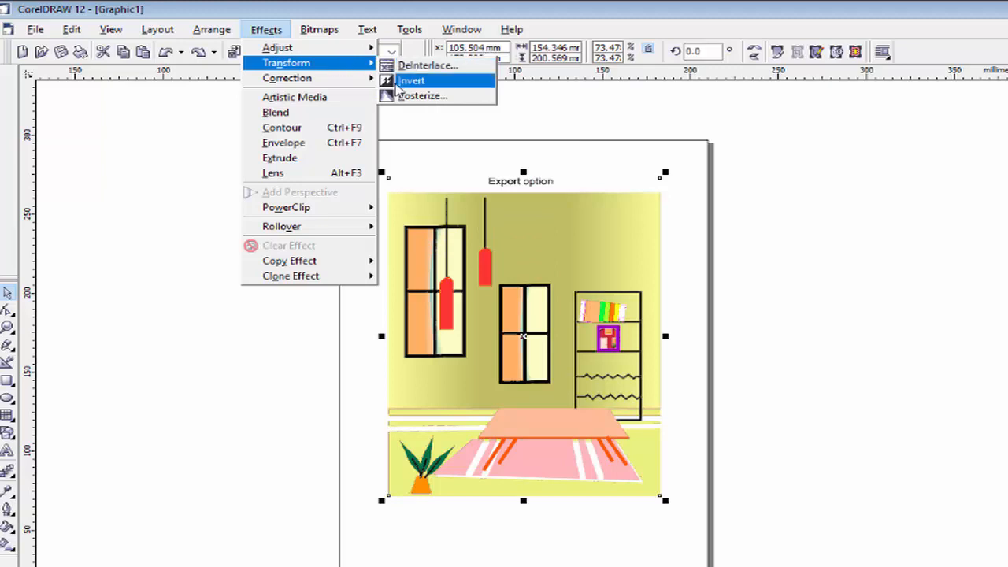
click(418, 96)
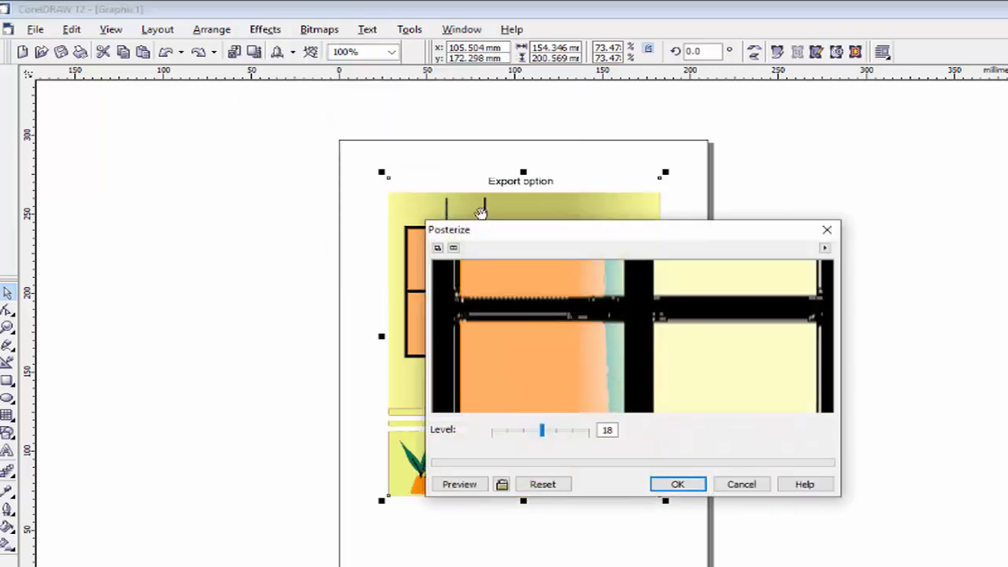
mouse_move(499, 237)
mouse_down()
mouse_move(117, 106)
mouse_move(84, 85)
mouse_up()
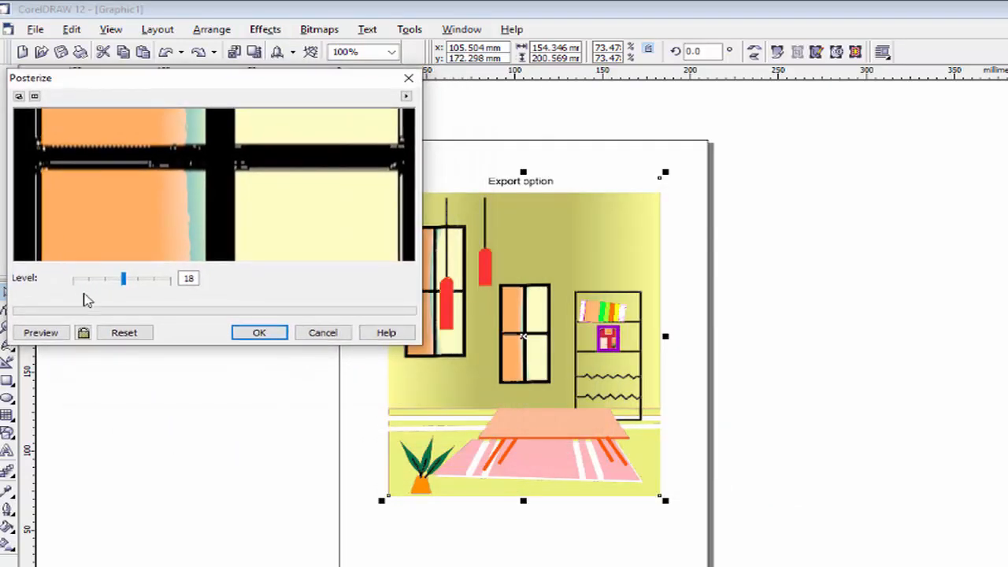
click(138, 282)
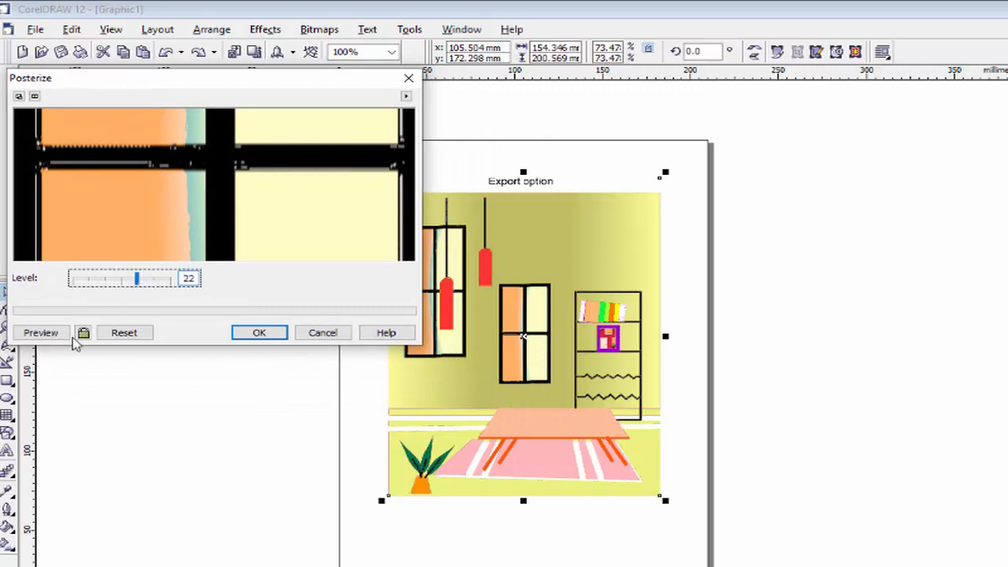
click(48, 335)
click(278, 337)
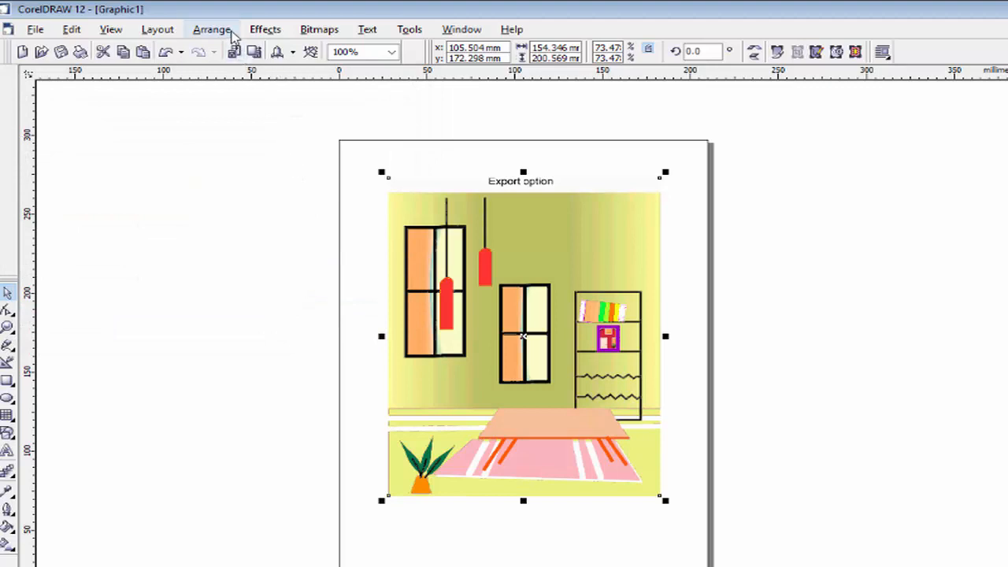
Apply the Dust and Scratch correction to the room bitmap with the threshold at 148 and a larger radius.
click(266, 29)
mouse_move(270, 67)
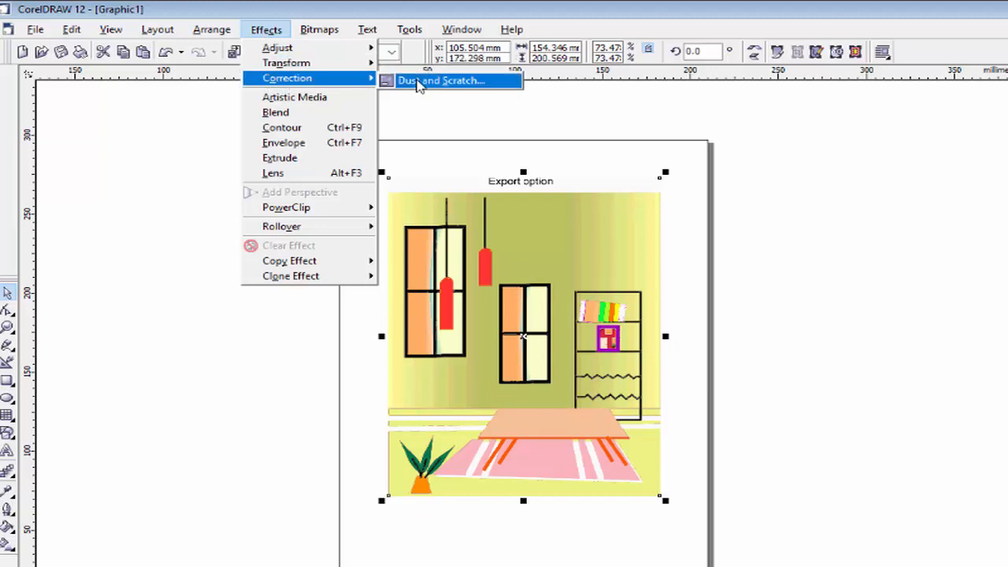
click(429, 81)
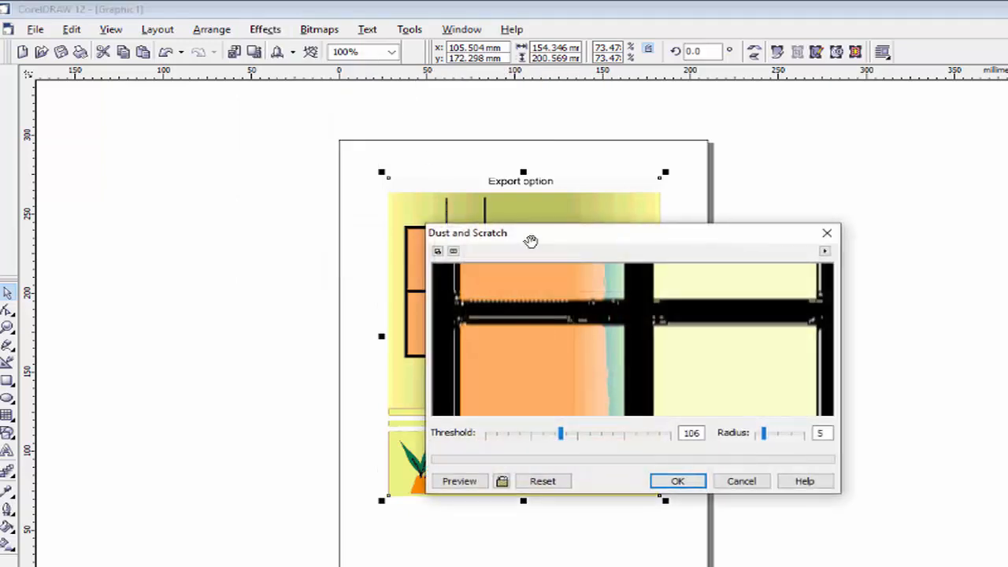
drag(531, 241, 136, 108)
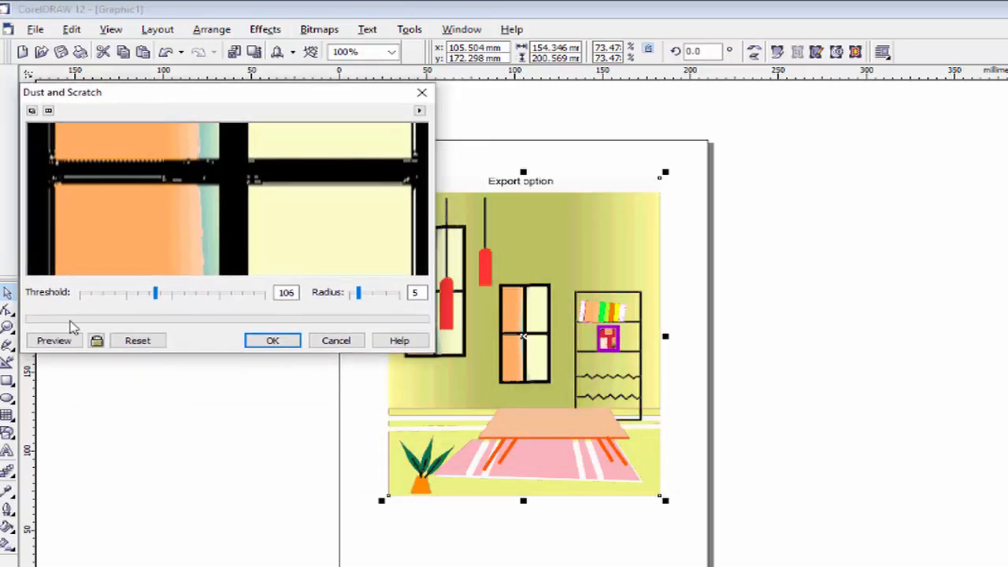
click(160, 297)
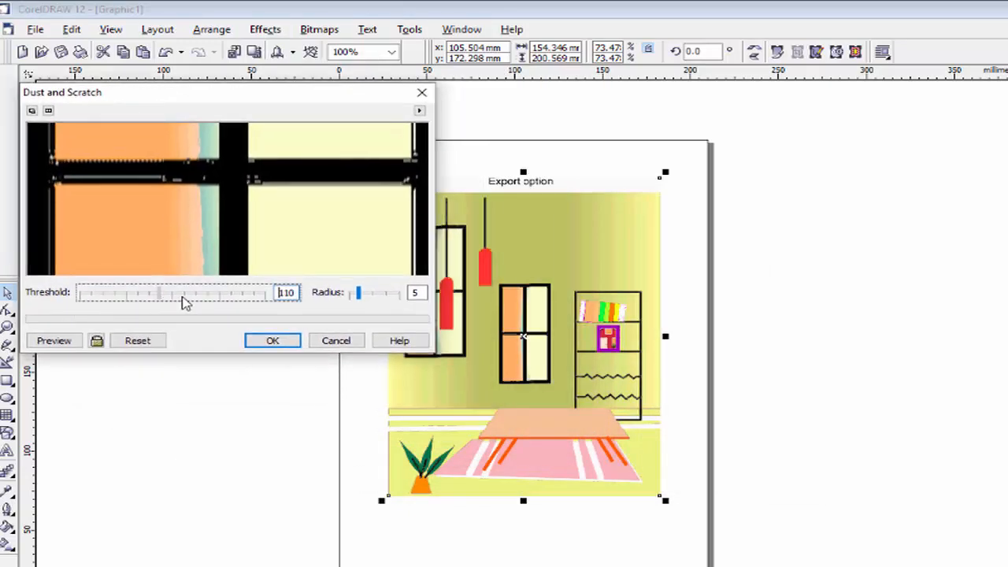
click(189, 298)
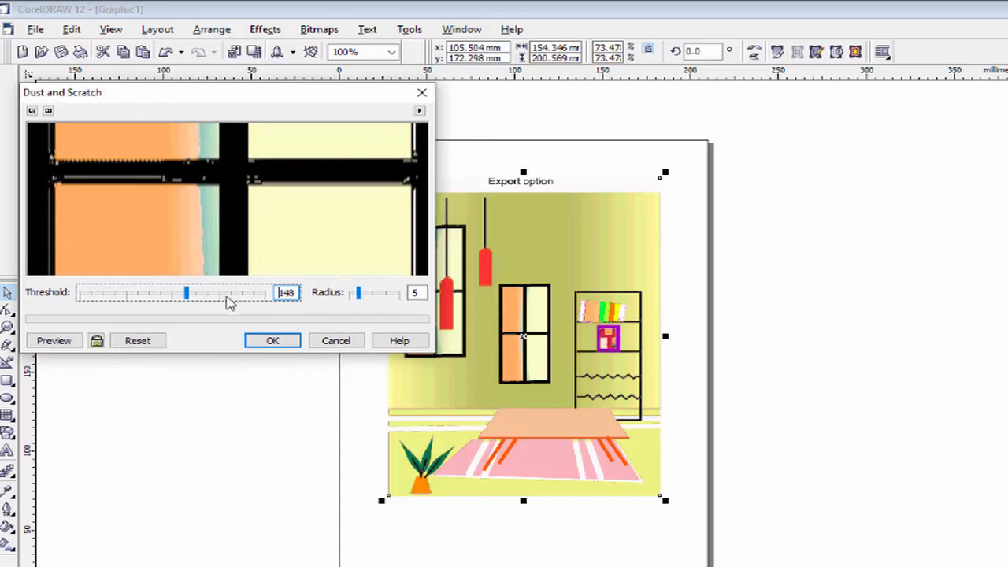
click(374, 292)
click(268, 342)
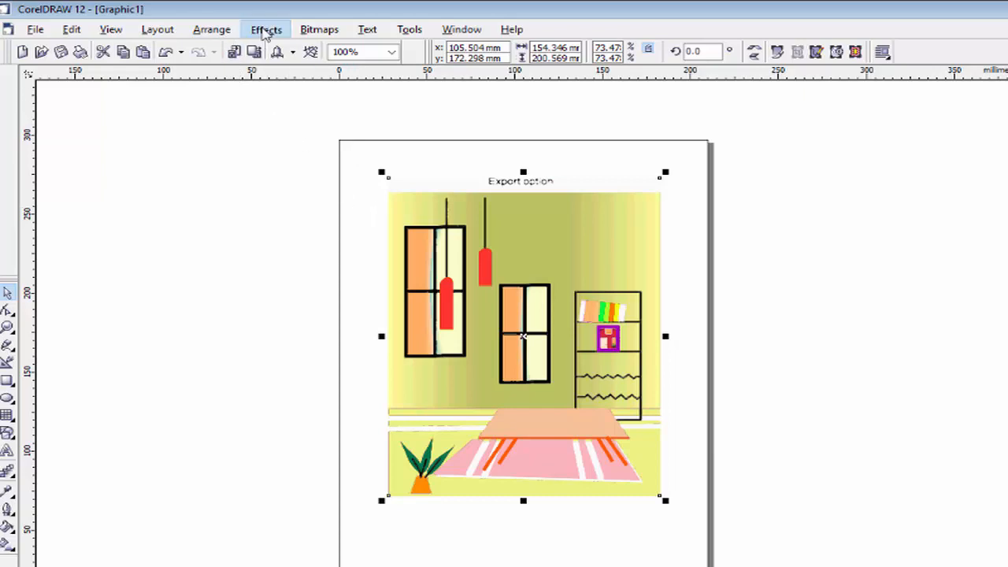
click(265, 30)
mouse_move(276, 68)
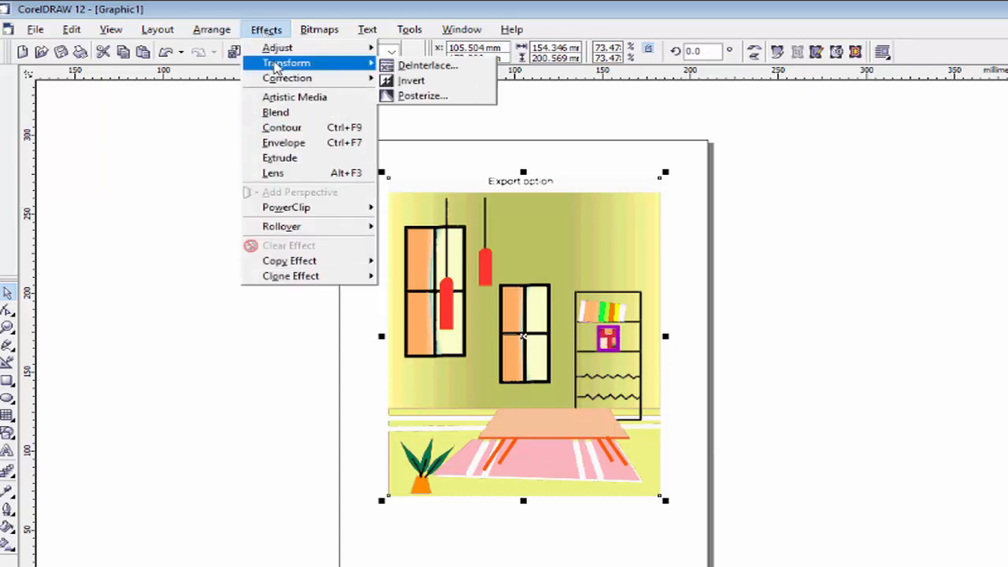